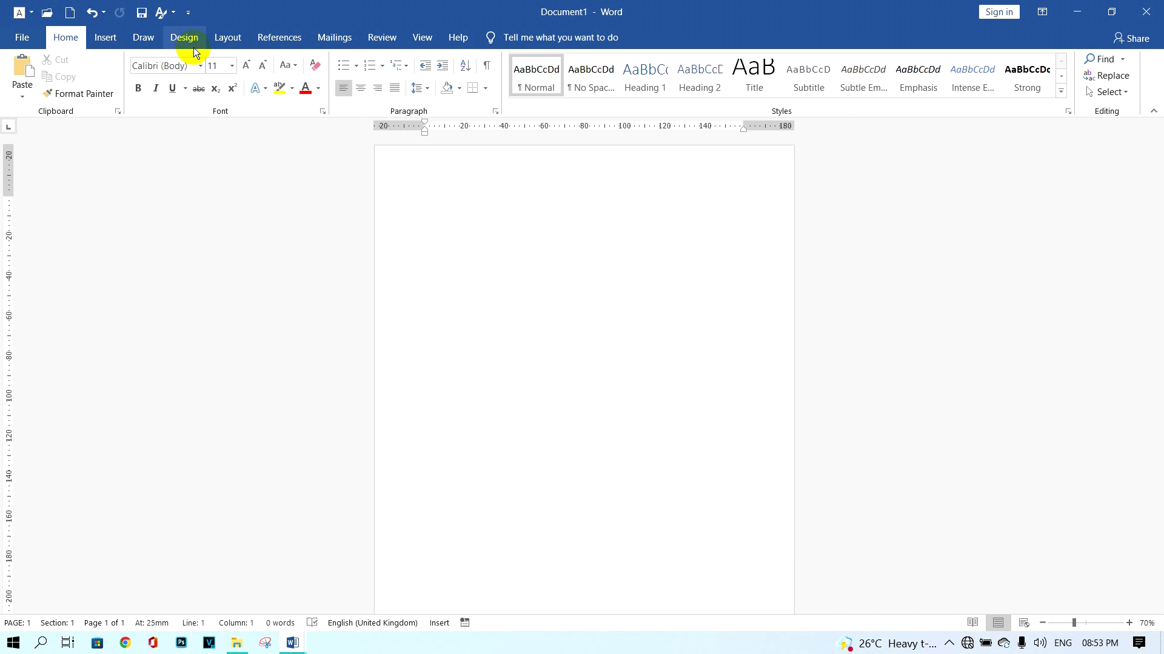
Set the blank page's orientation to Landscape from the Layout options.
click(226, 42)
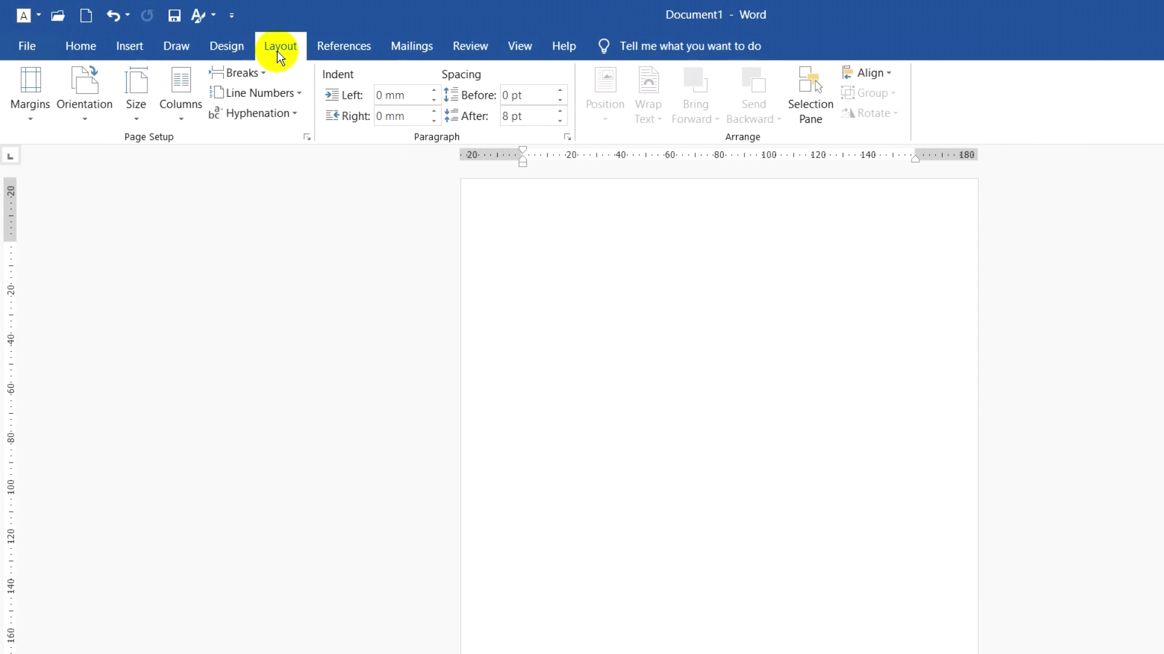
click(87, 119)
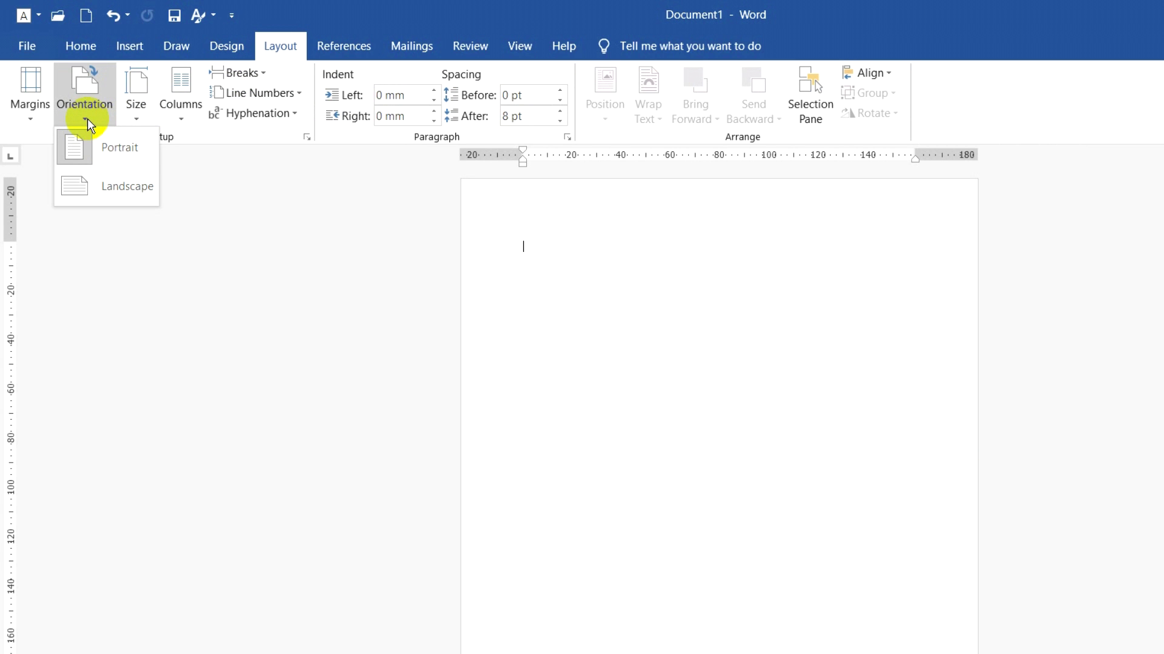
click(133, 195)
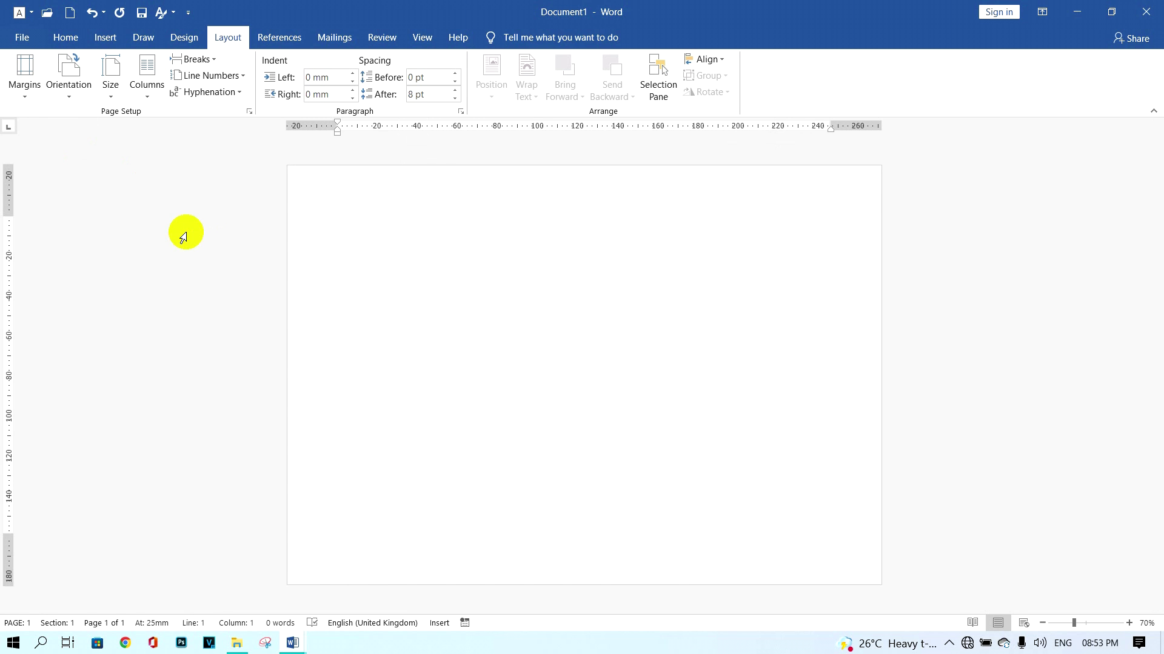
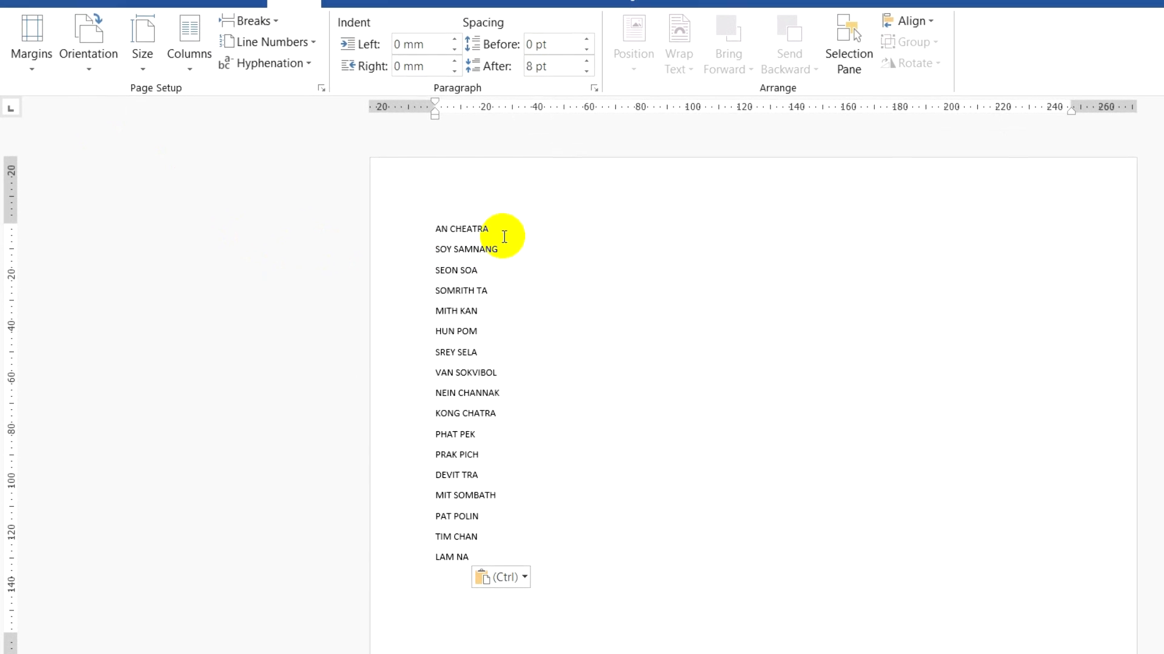
Paste the list of 17 names and colour the second name red.
drag(501, 229, 432, 230)
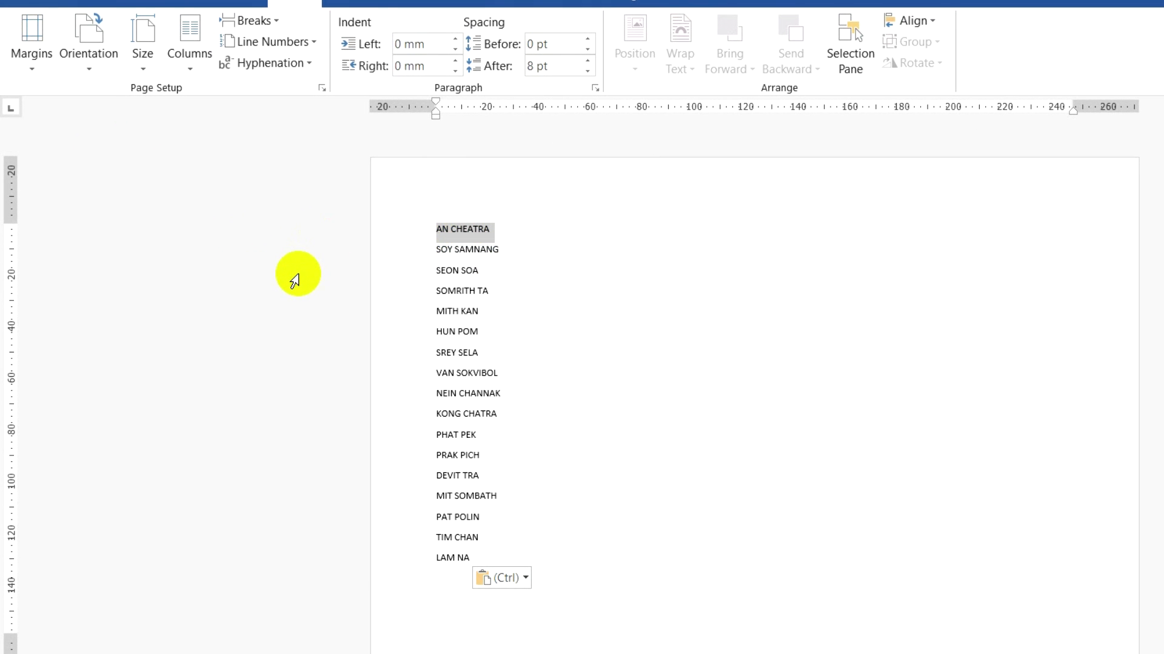
click(413, 251)
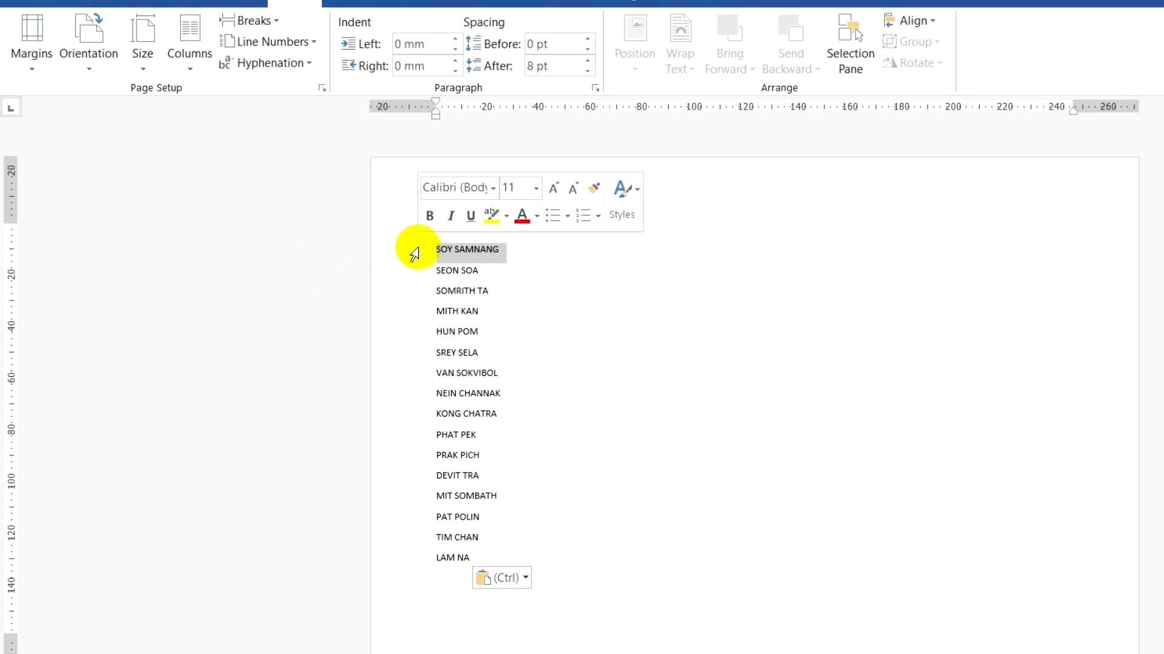
click(520, 217)
Colour the 6th, 11th and 15th names red as well.
click(411, 331)
click(513, 304)
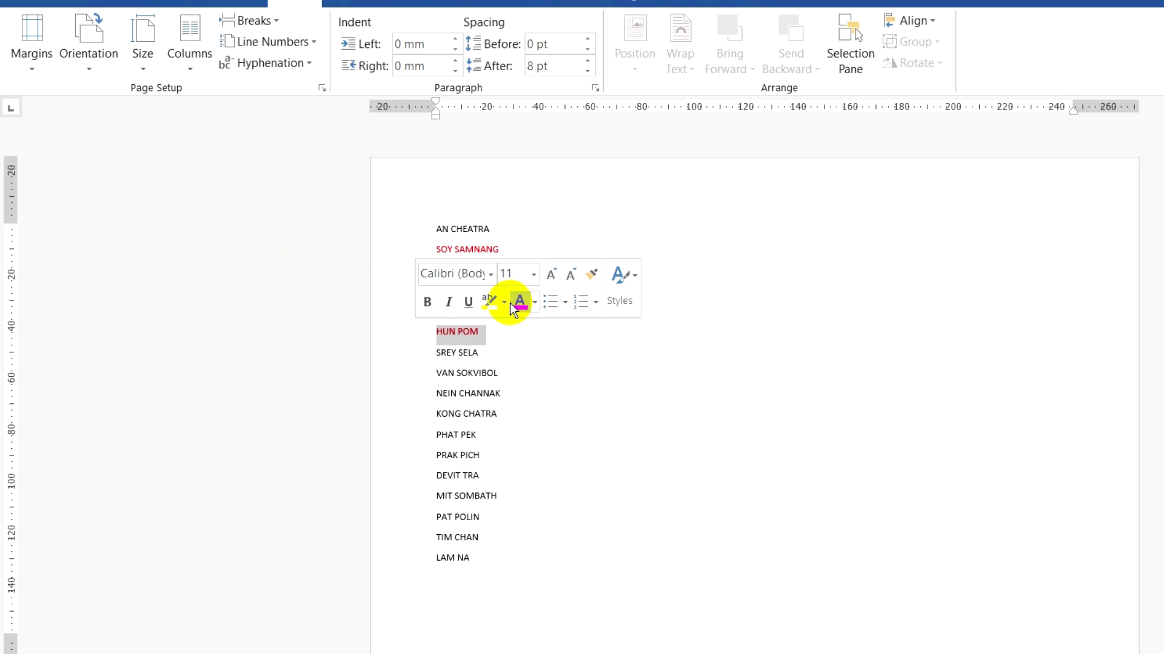
click(414, 434)
click(522, 397)
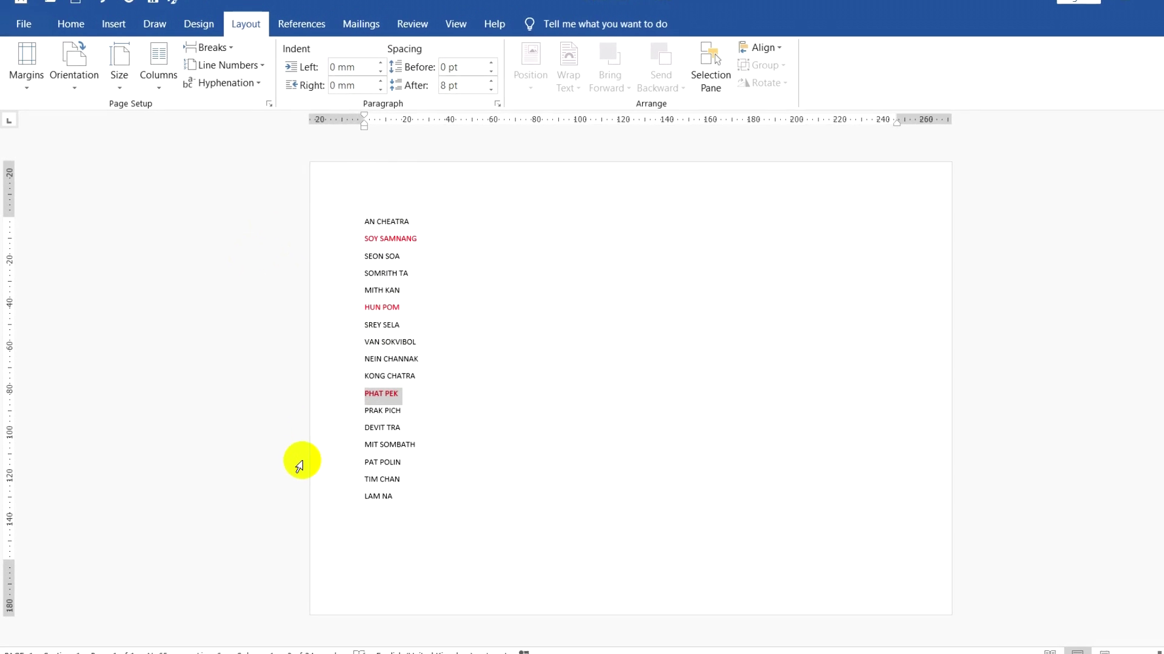
click(317, 445)
click(402, 417)
click(489, 454)
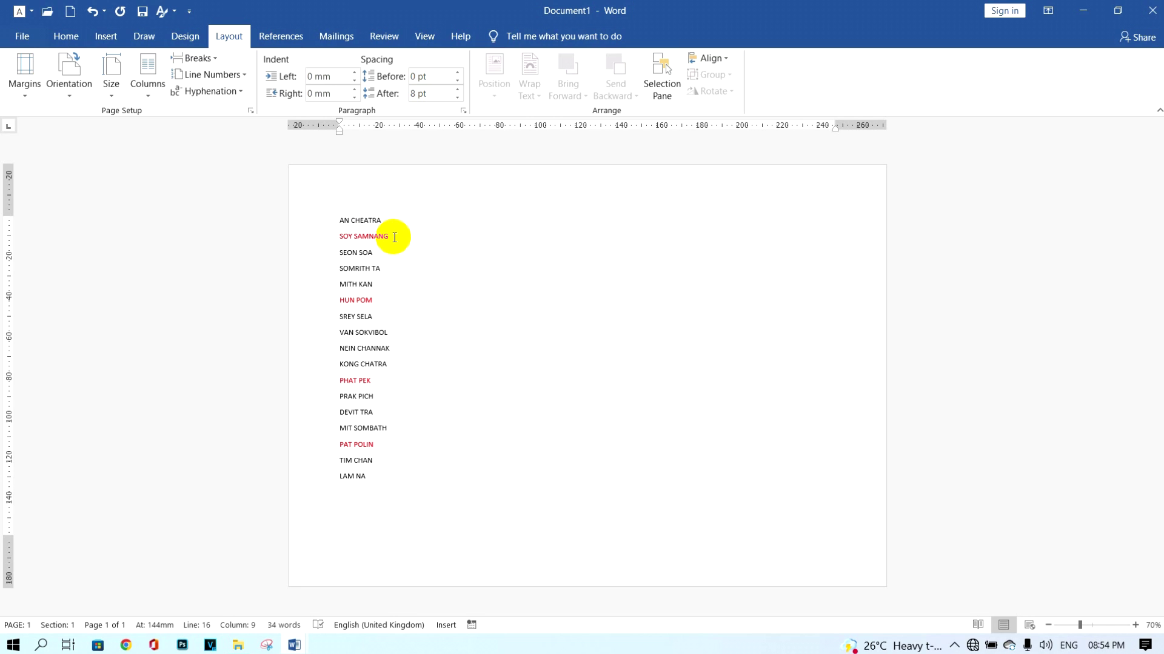
drag(340, 236, 391, 236)
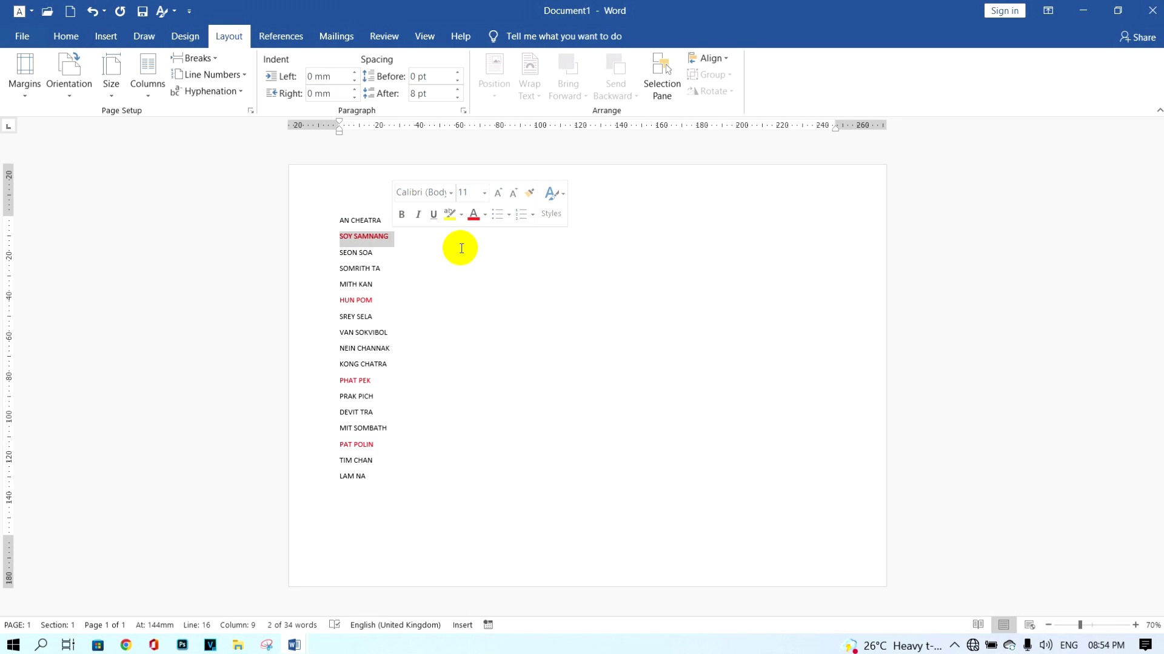
Indent each of the four red names one level with Increase Indent.
click(68, 37)
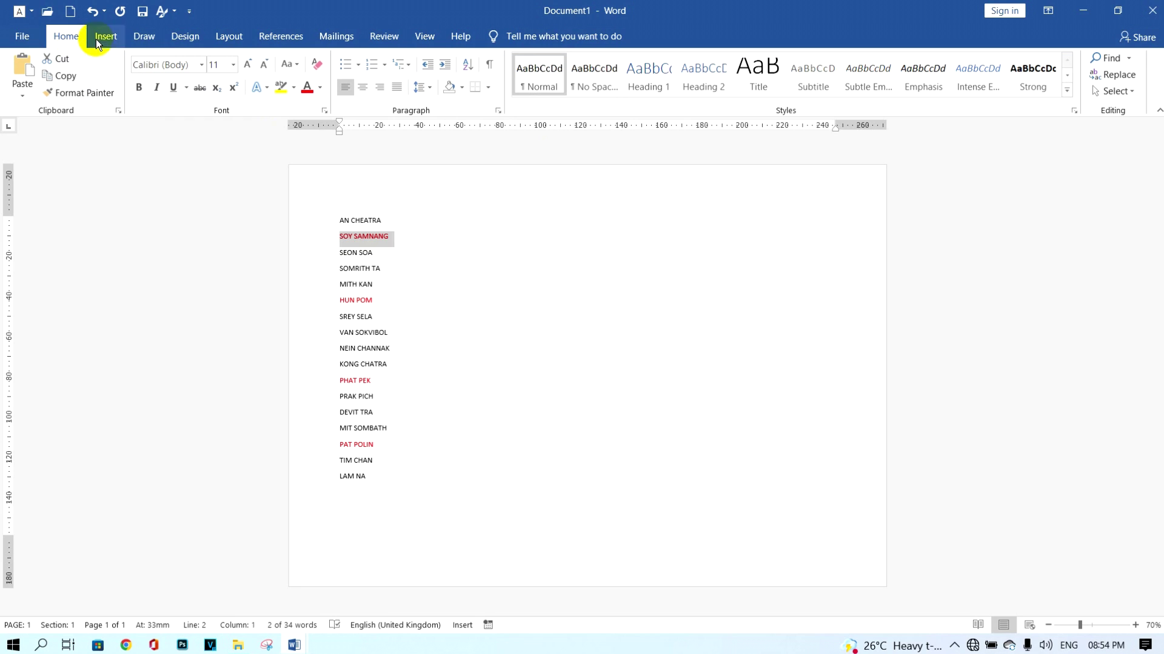
click(445, 67)
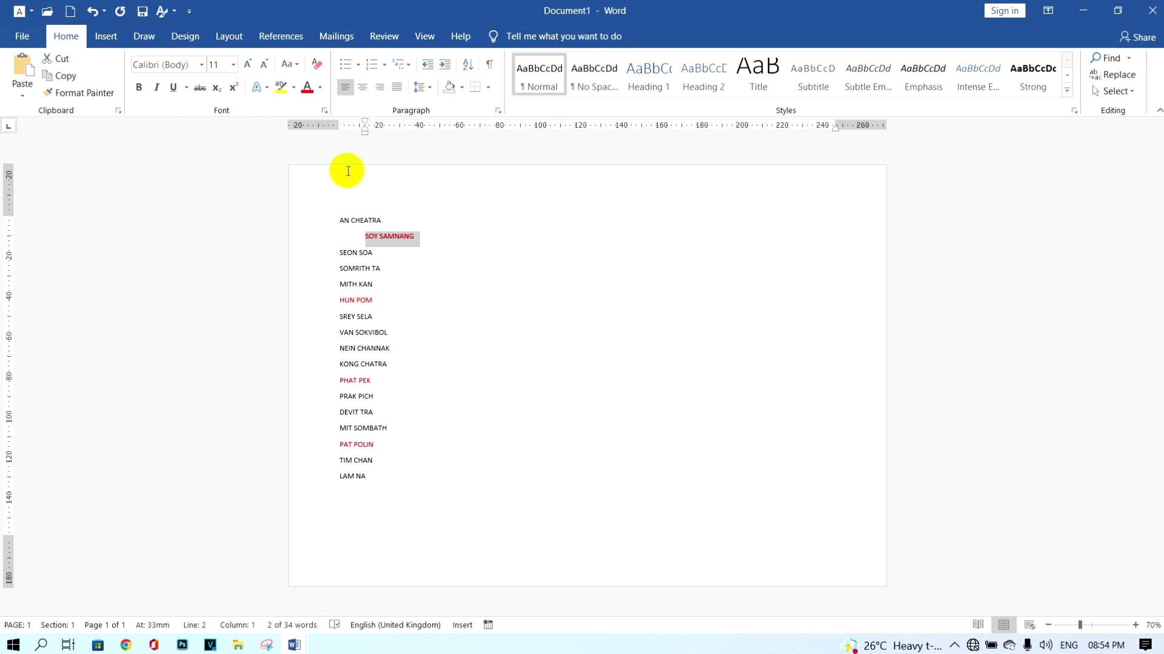
click(339, 301)
click(445, 67)
click(339, 381)
click(445, 67)
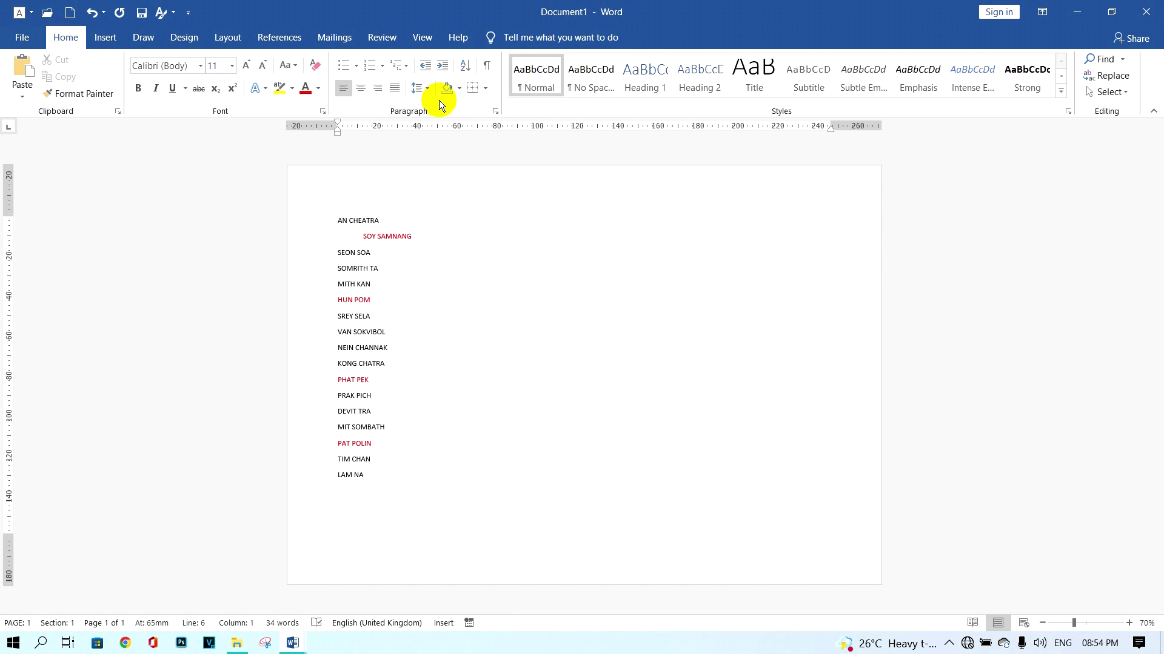
click(445, 67)
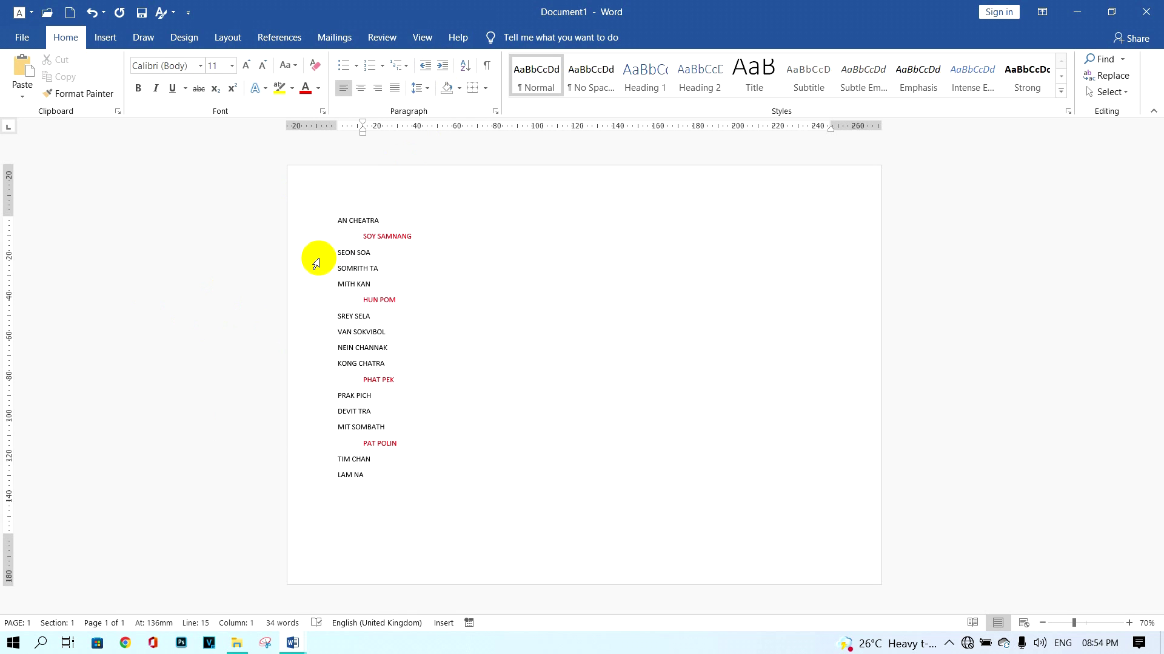
Indent the names beneath each red name two levels.
drag(335, 253, 378, 285)
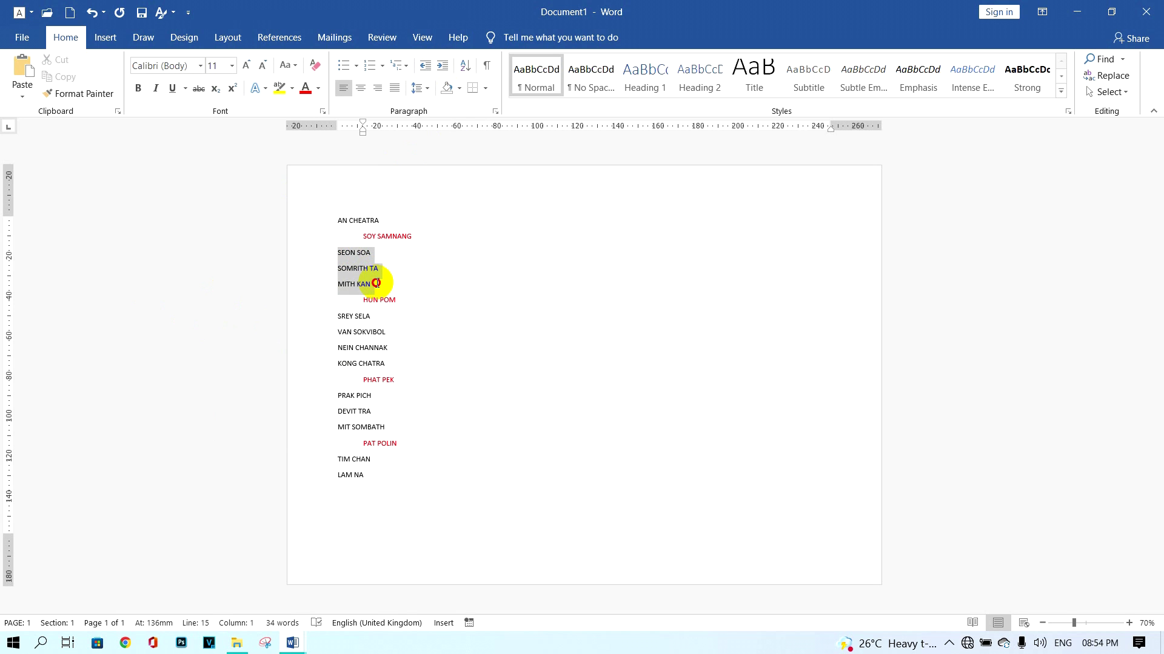
click(443, 66)
click(444, 67)
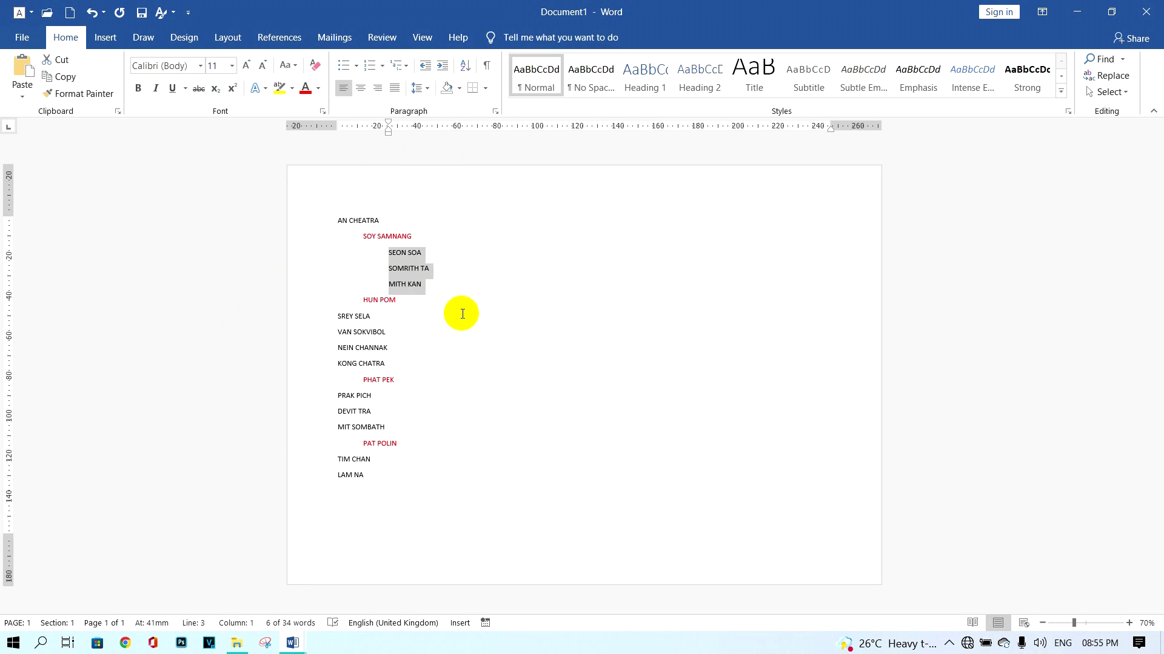
drag(337, 318, 380, 364)
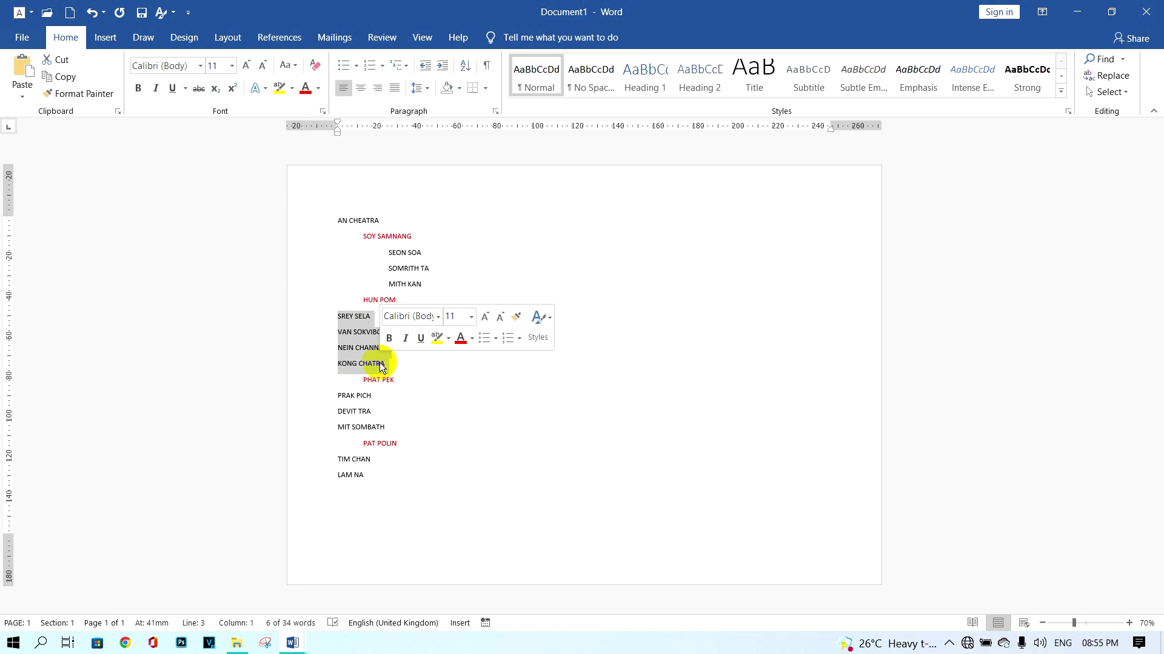
click(441, 66)
click(441, 66)
drag(332, 395, 330, 477)
click(443, 68)
click(443, 68)
click(443, 67)
click(443, 67)
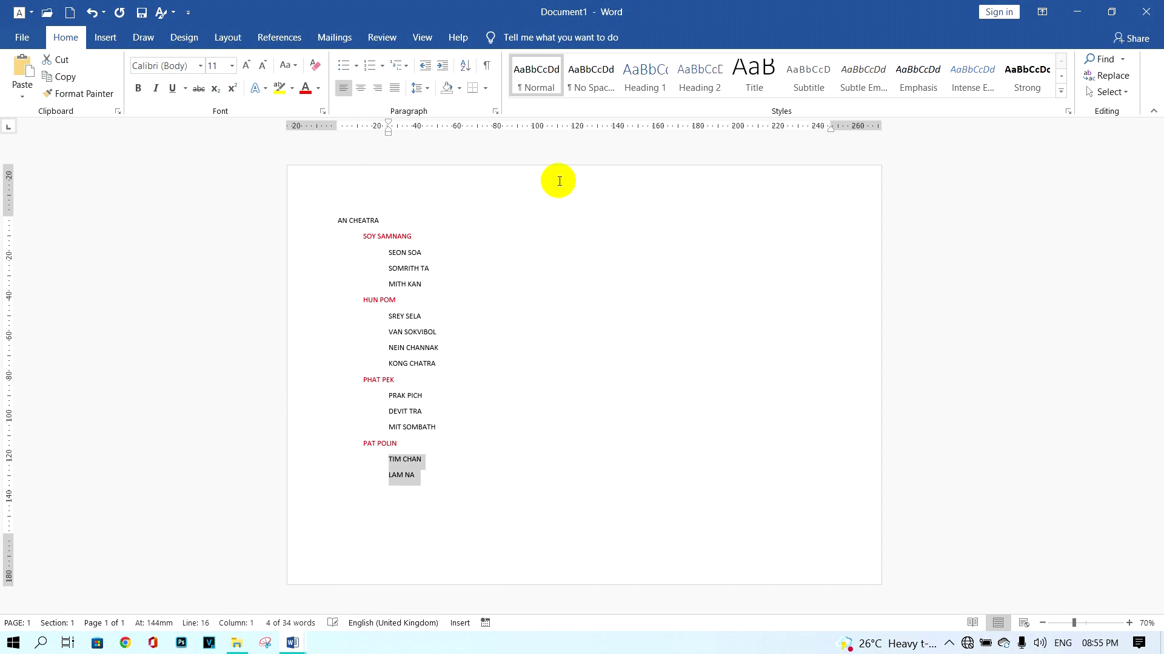
click(599, 472)
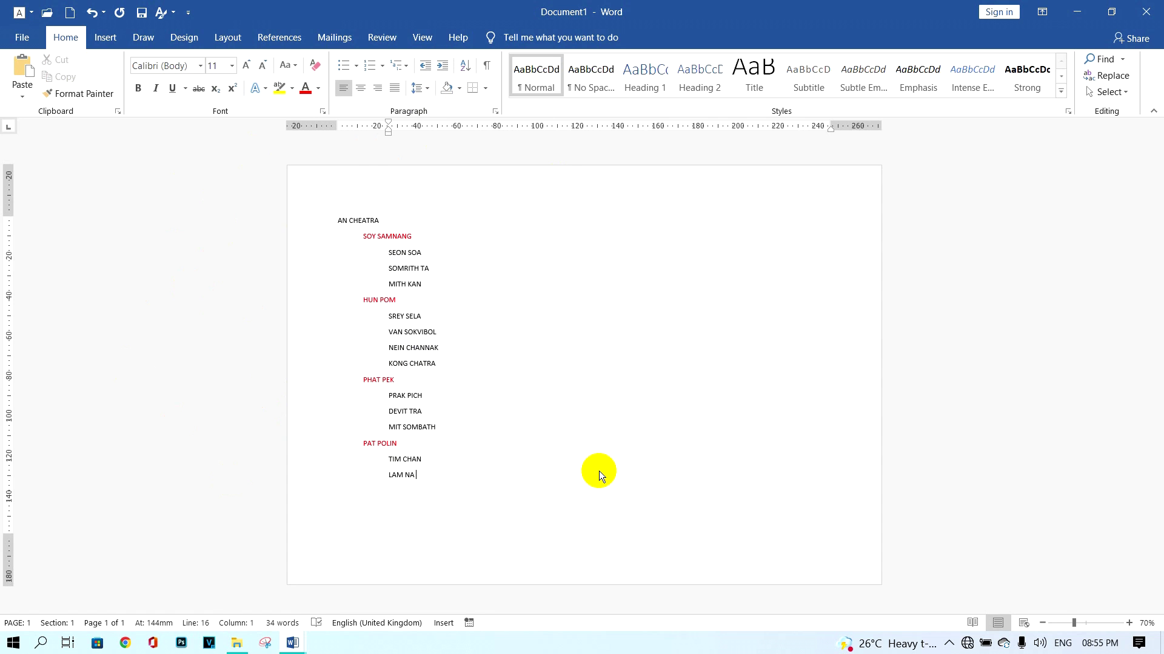
Apply bullets to all 17 names, giving each of the three levels its own bullet style.
drag(438, 489, 164, 216)
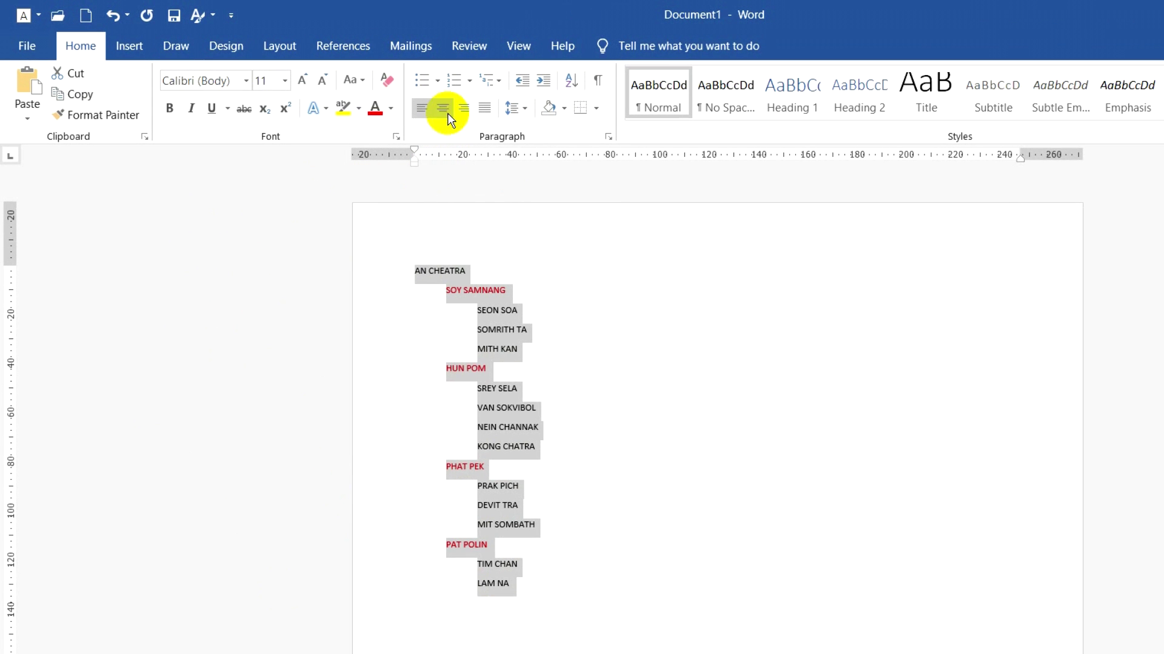
click(423, 83)
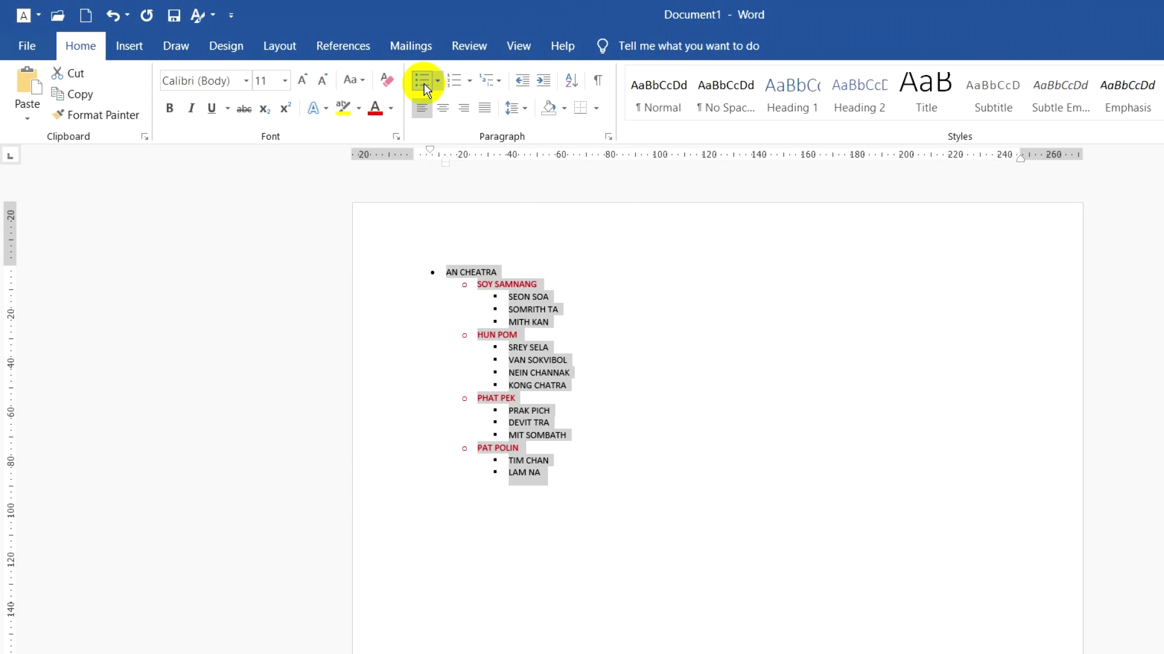
click(554, 507)
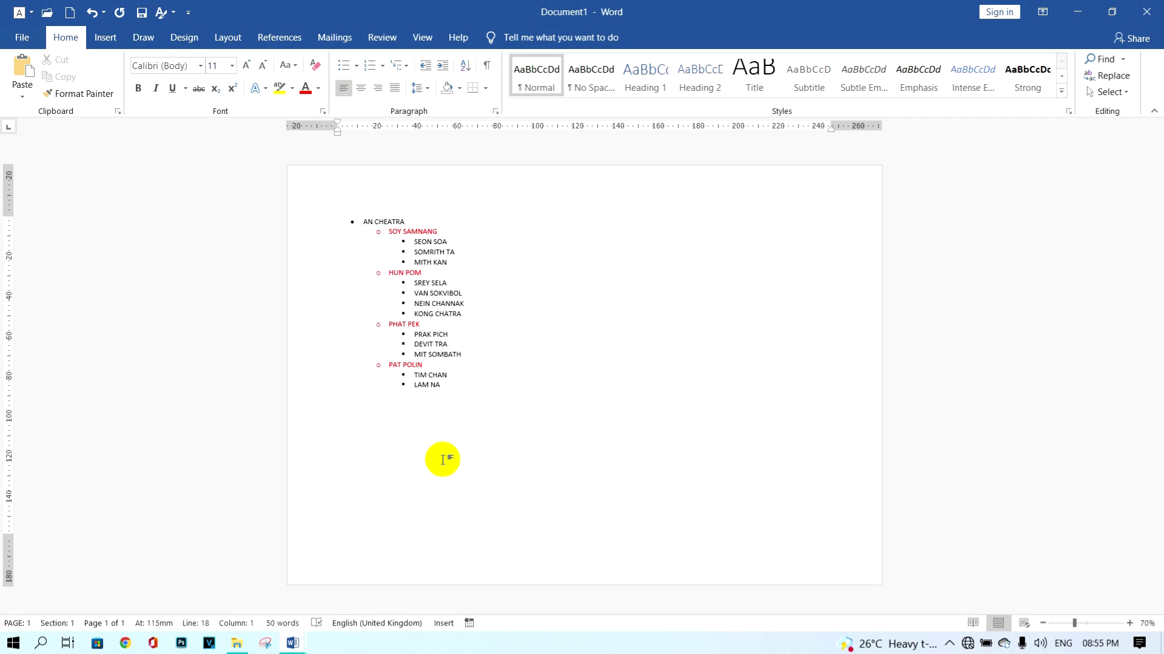
click(450, 389)
Cut the whole bulleted names list off the page.
drag(449, 388, 356, 218)
key(ctrl+c)
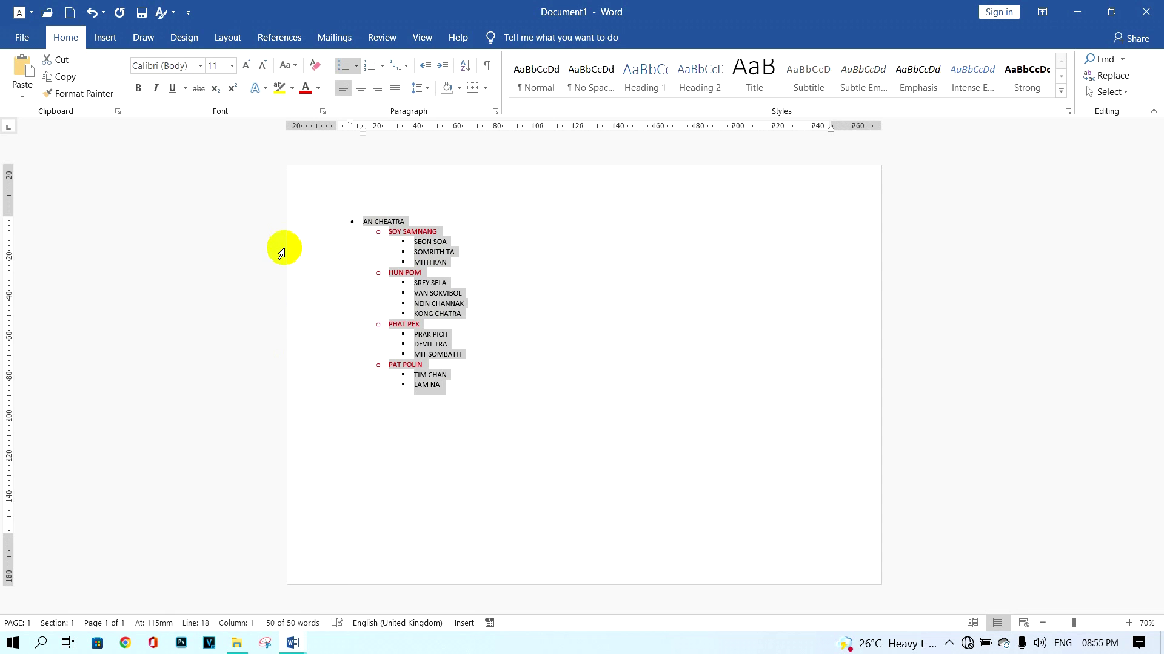
right_click(422, 245)
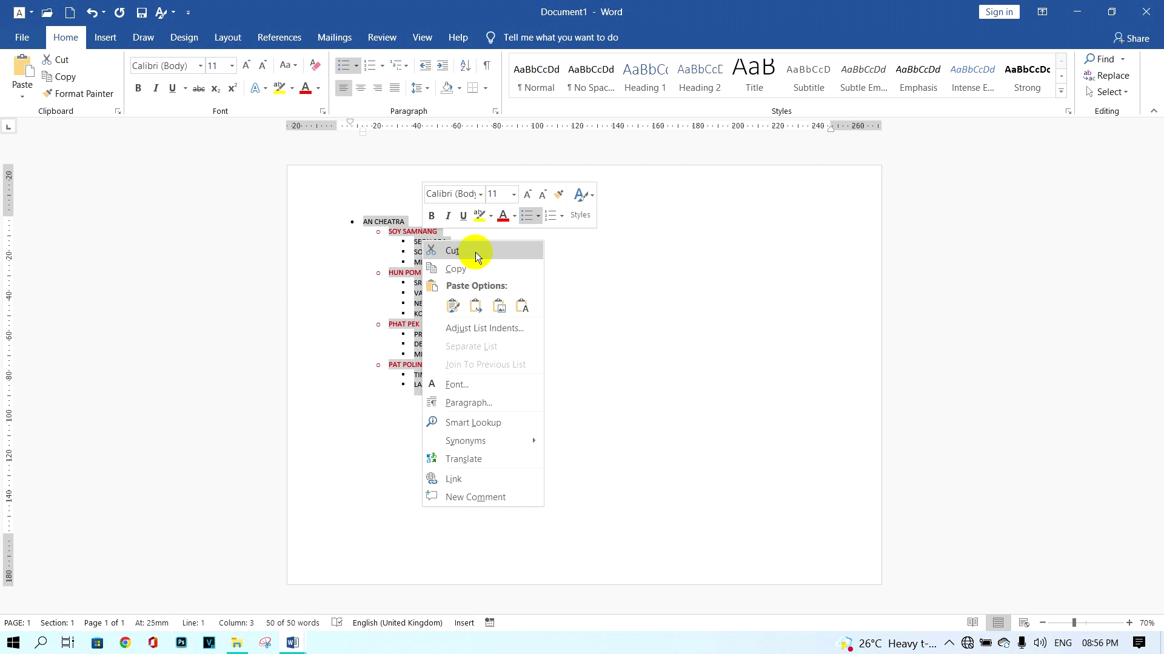
click(476, 252)
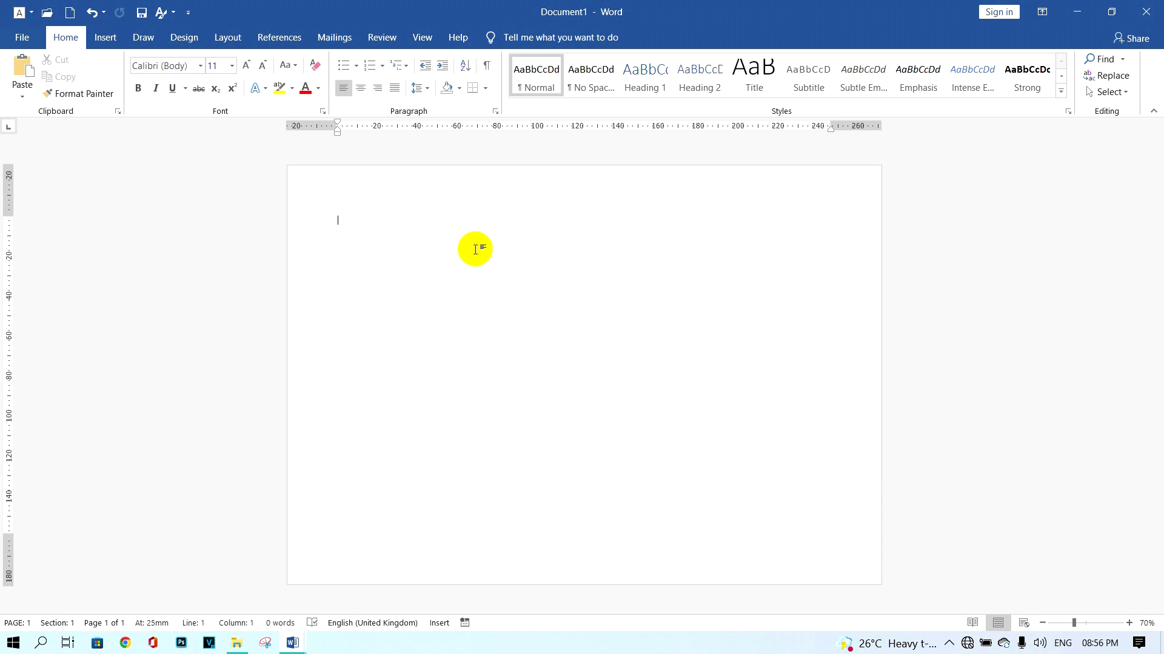
Insert a Hierarchy > Organization Chart SmartArt graphic.
click(103, 38)
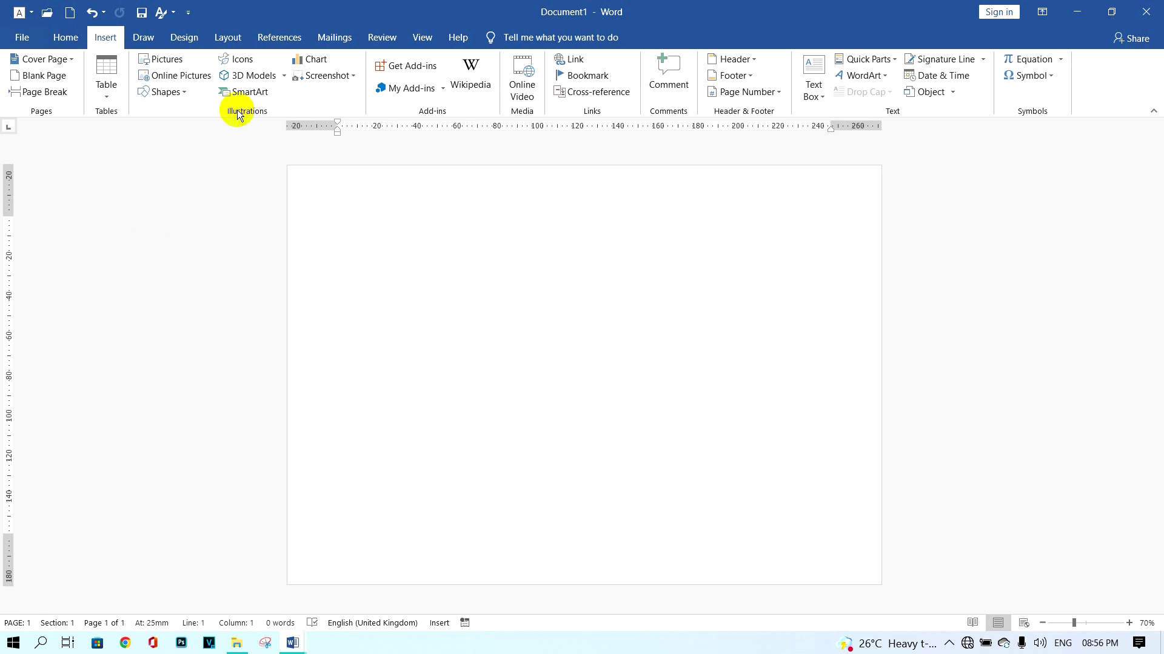
click(249, 95)
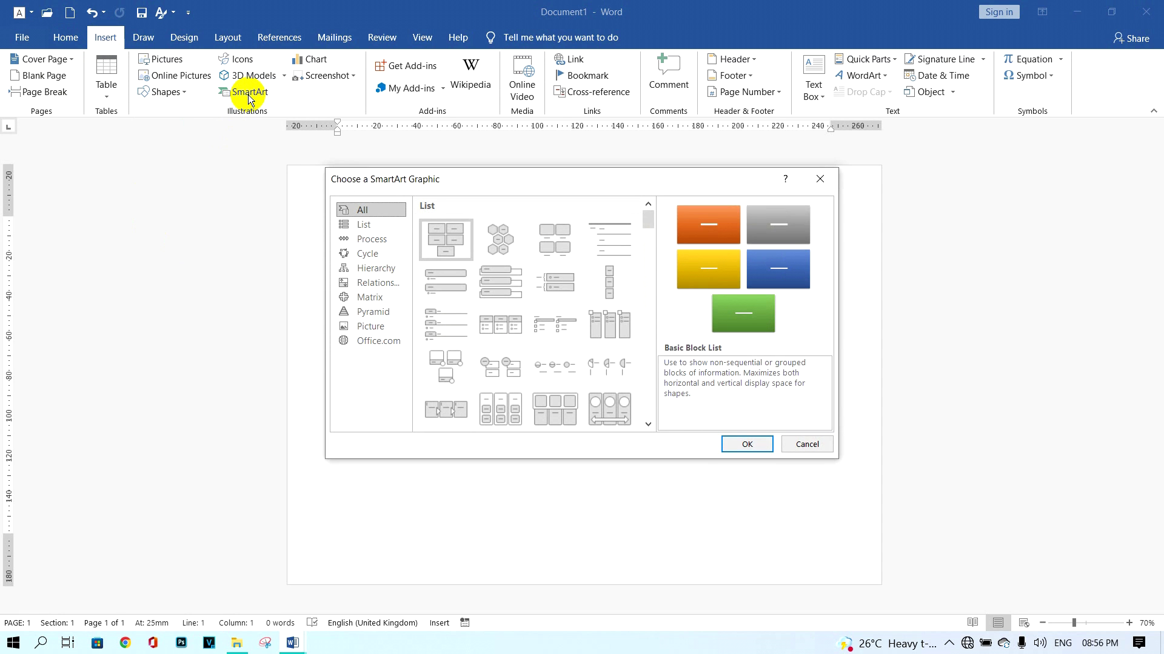
click(388, 269)
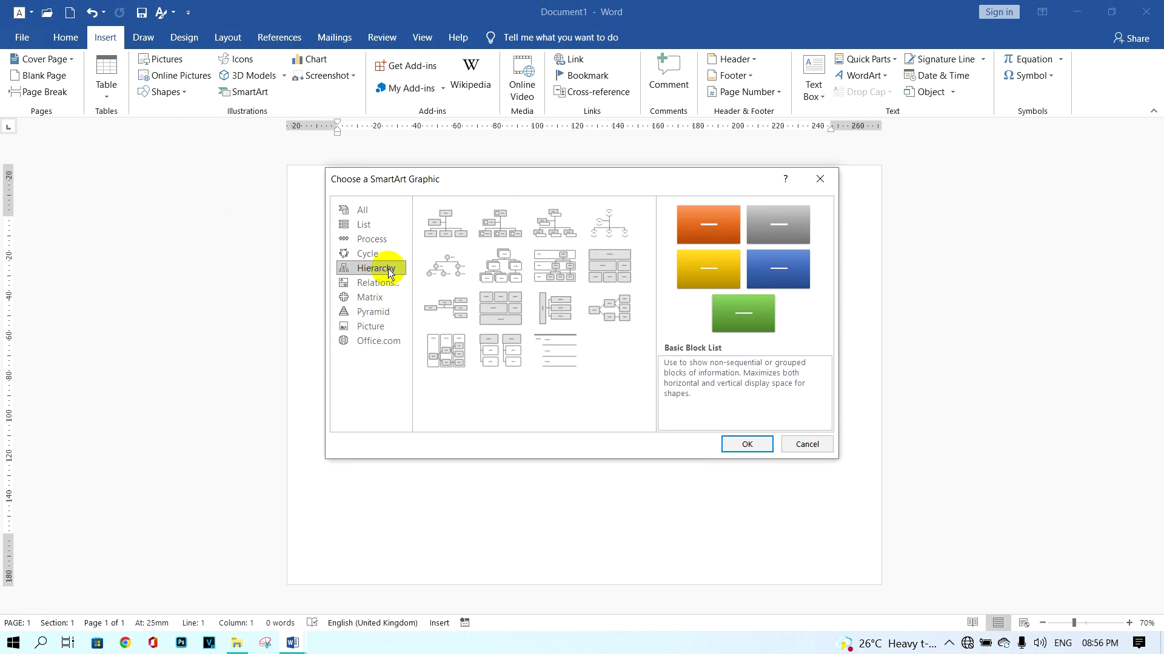
click(447, 227)
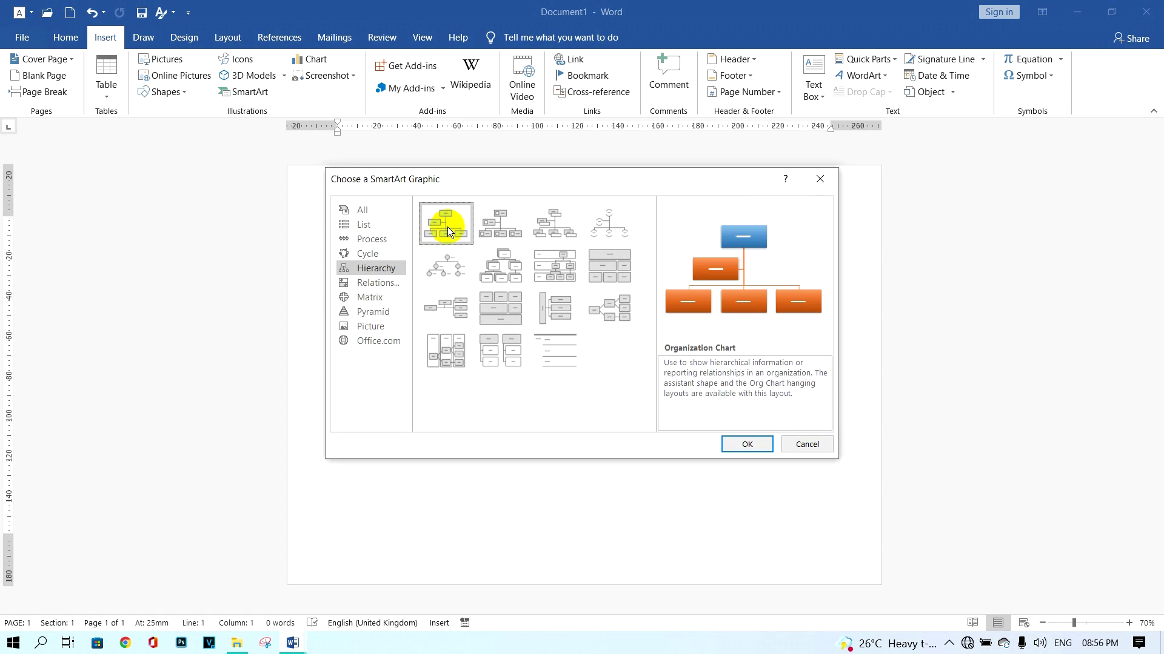
click(745, 445)
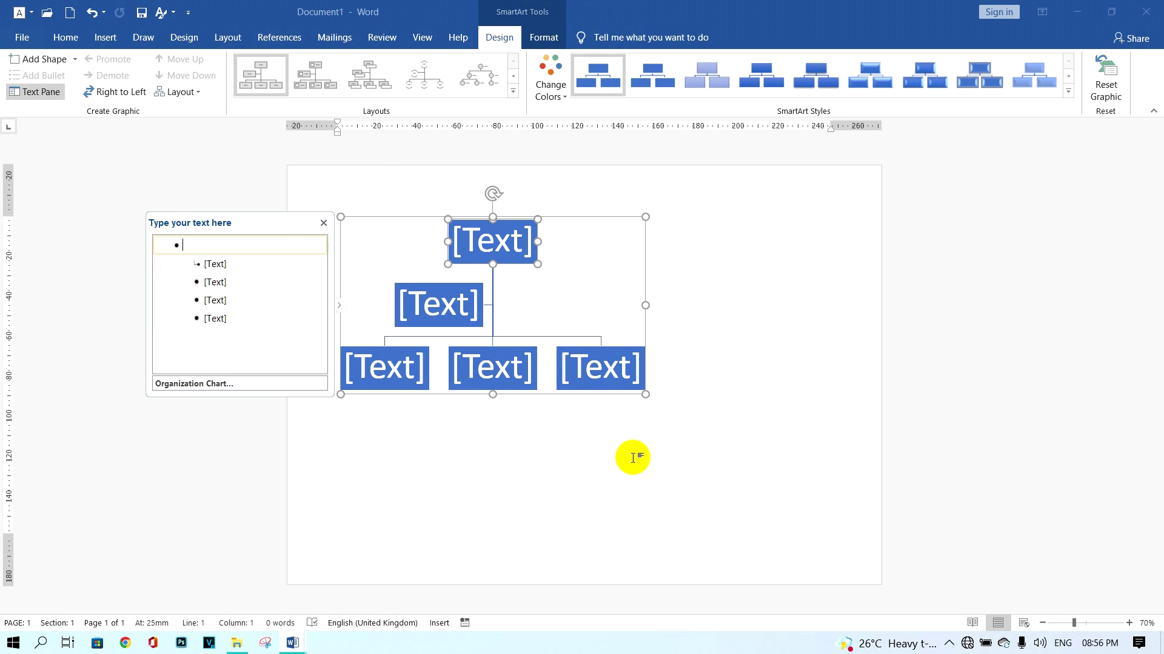
Paste the names into the chart's text pane keeping source formatting, then delete the empty assistant box.
right_click(198, 247)
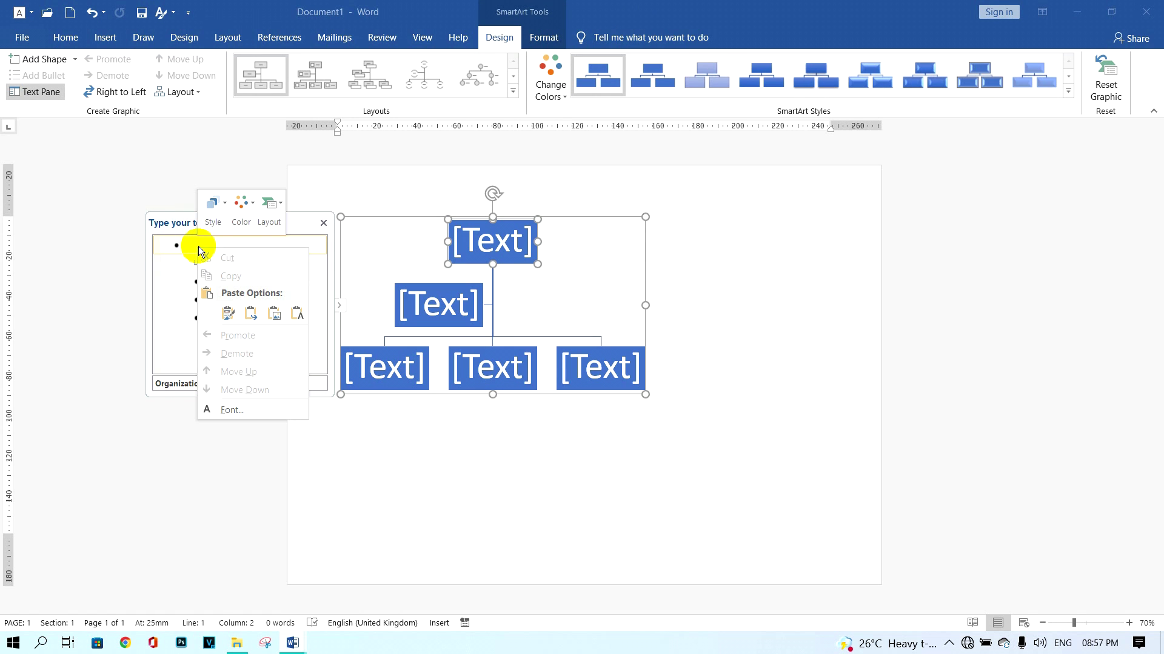
click(228, 313)
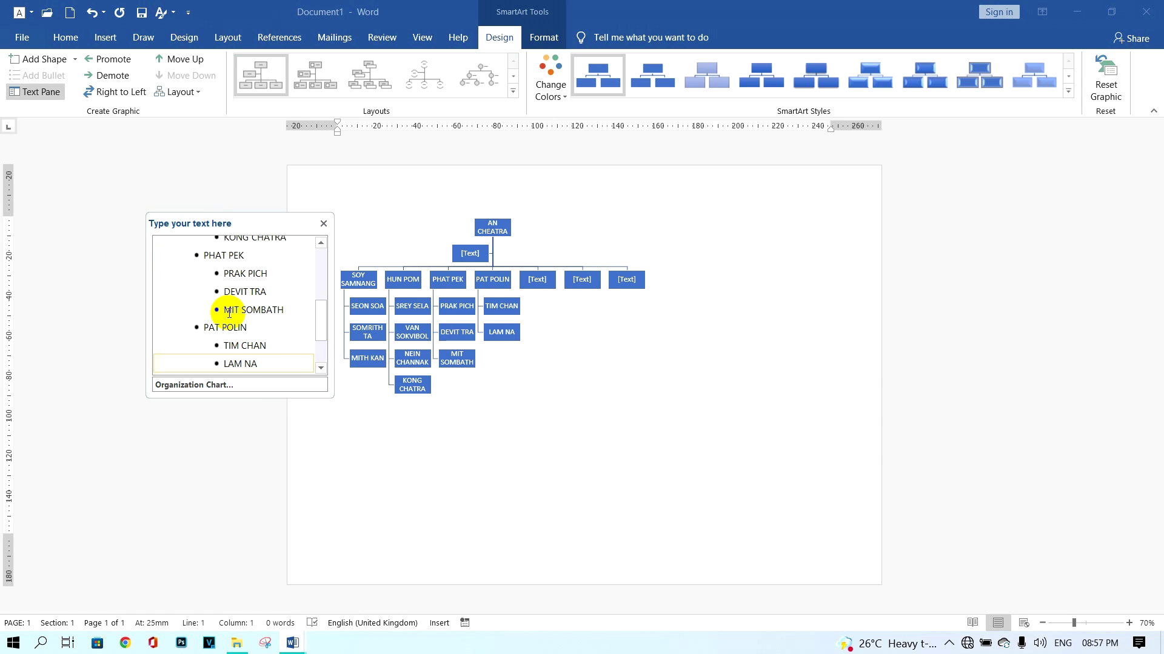
click(452, 252)
click(452, 252)
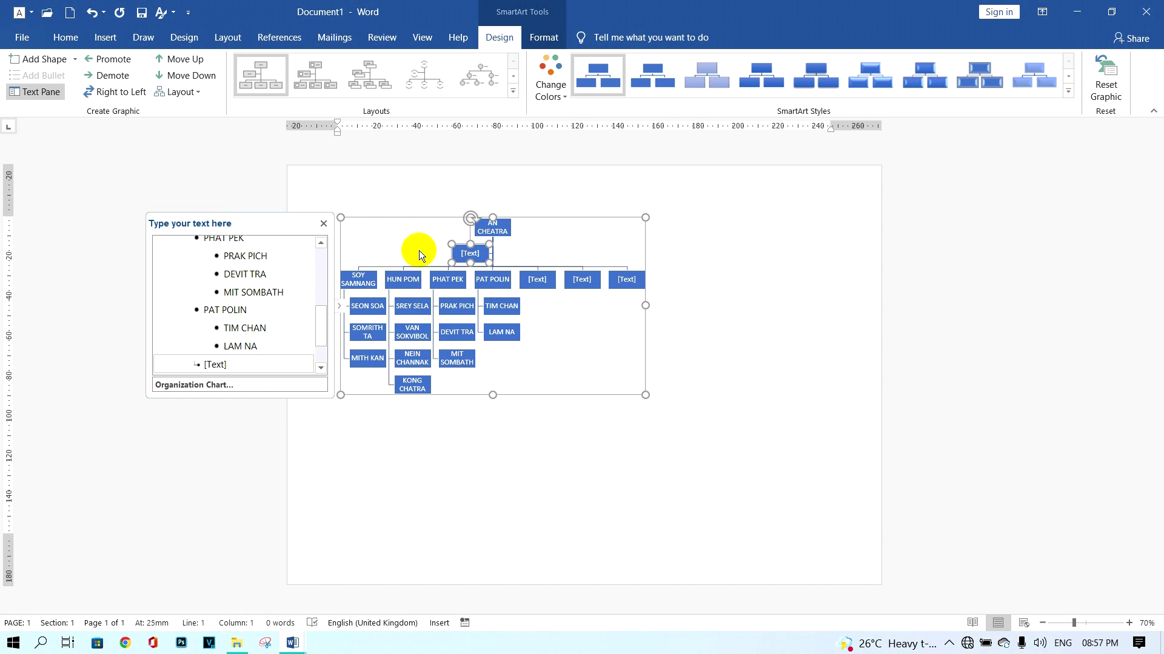
key(Delete)
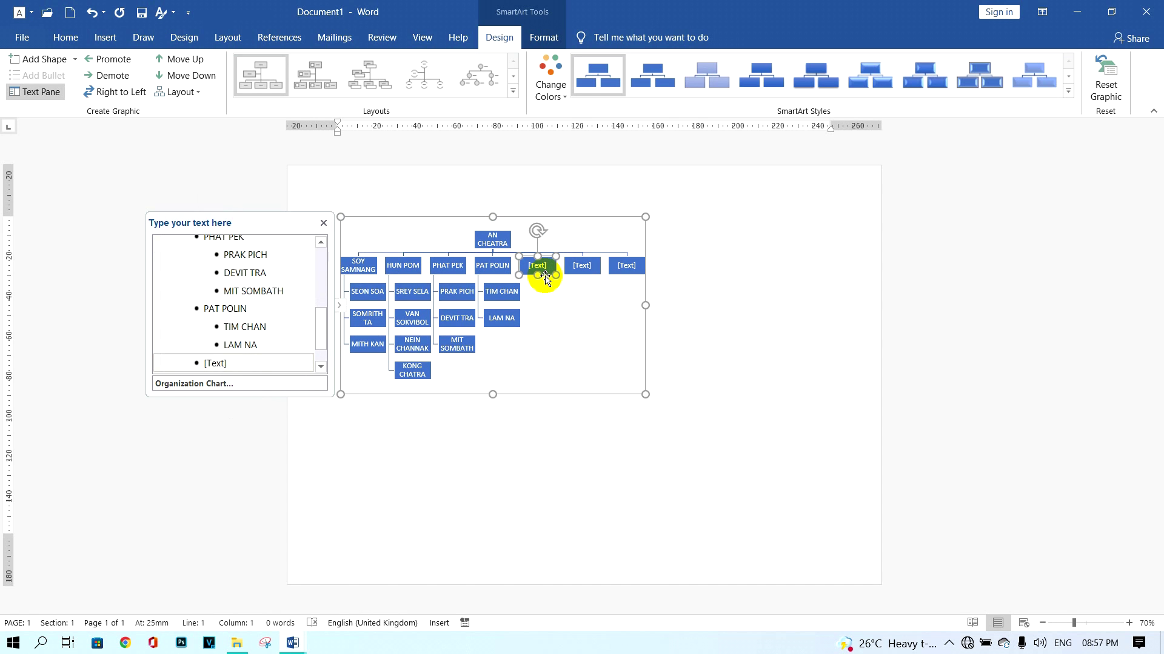
Delete the remaining blank [Text] boxes and drag the chart's corner outward to enlarge it.
key(Delete)
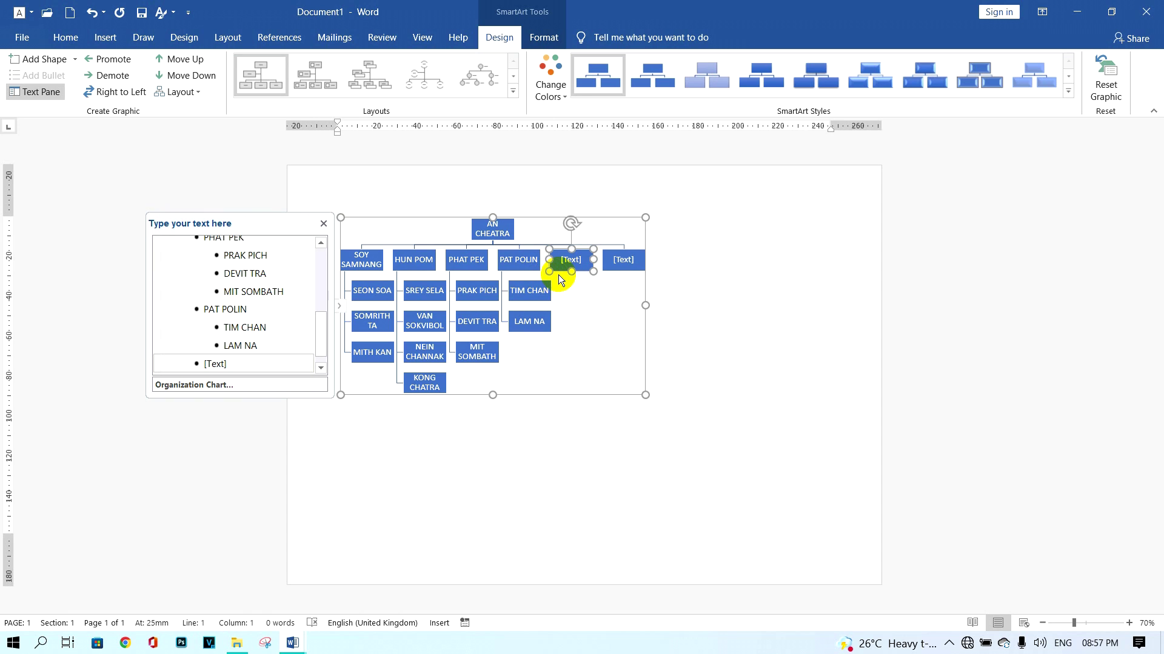
key(Delete)
key(Delete)
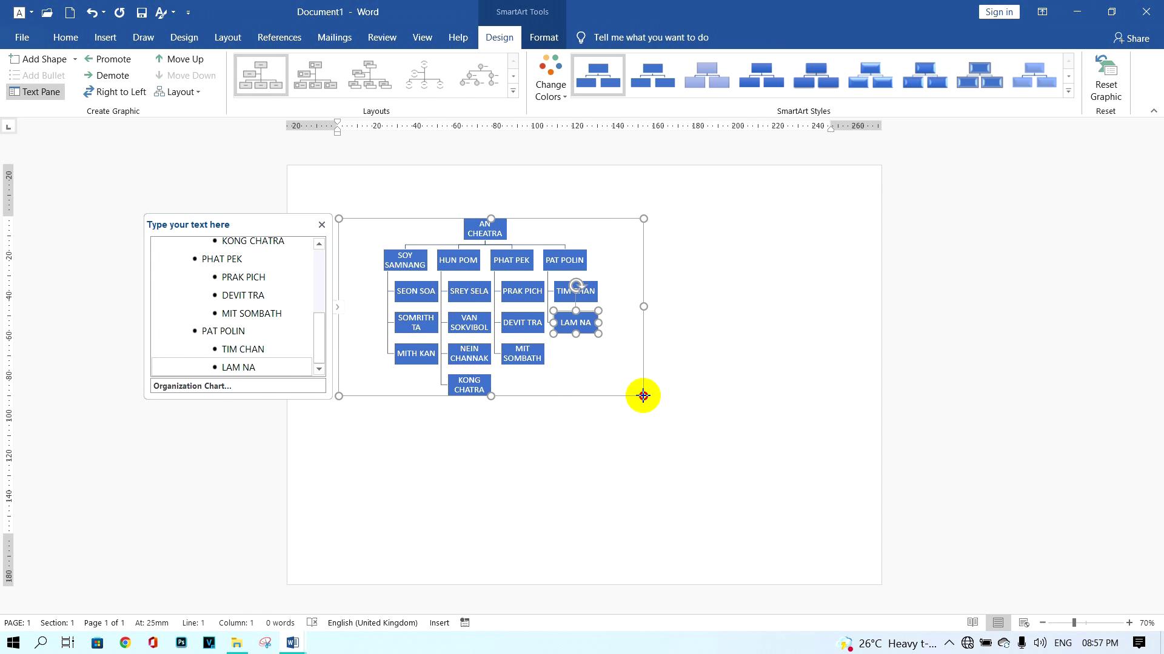
drag(643, 396, 845, 485)
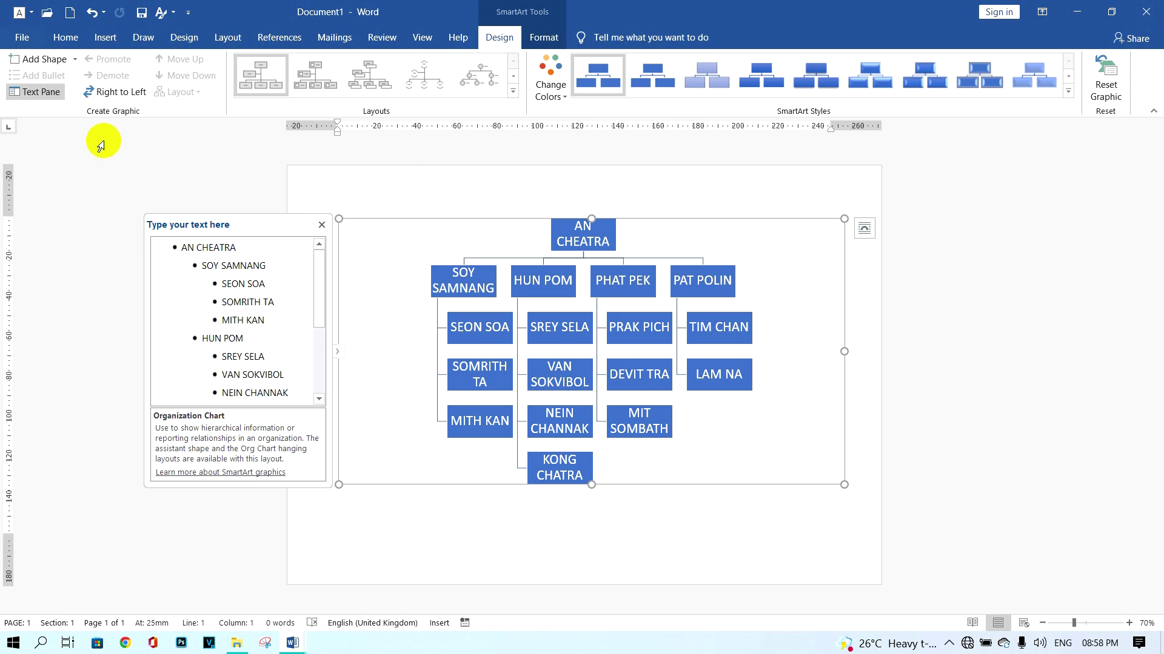
Set the font size of all org chart text to 10 pt.
click(60, 43)
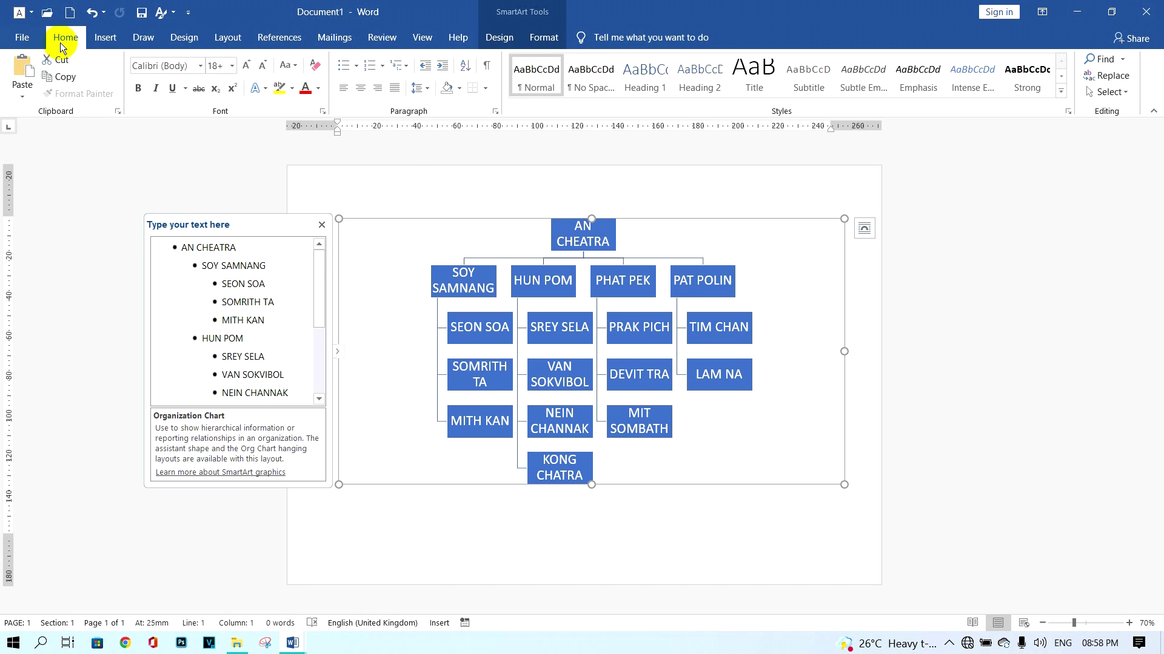
click(223, 65)
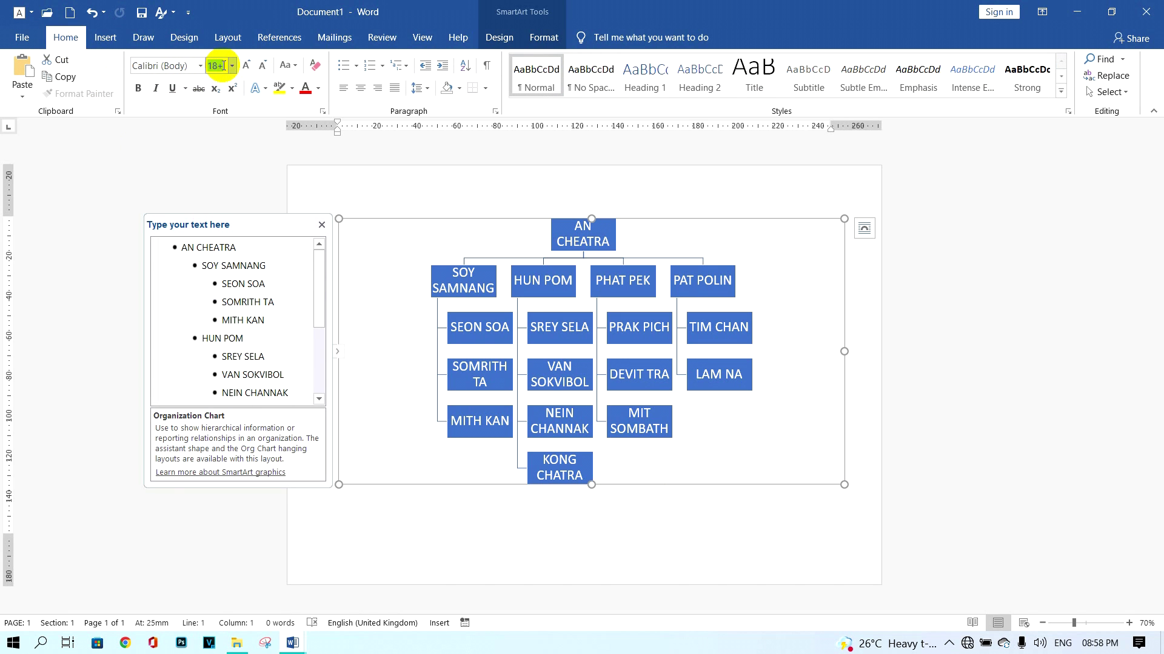
text(10)
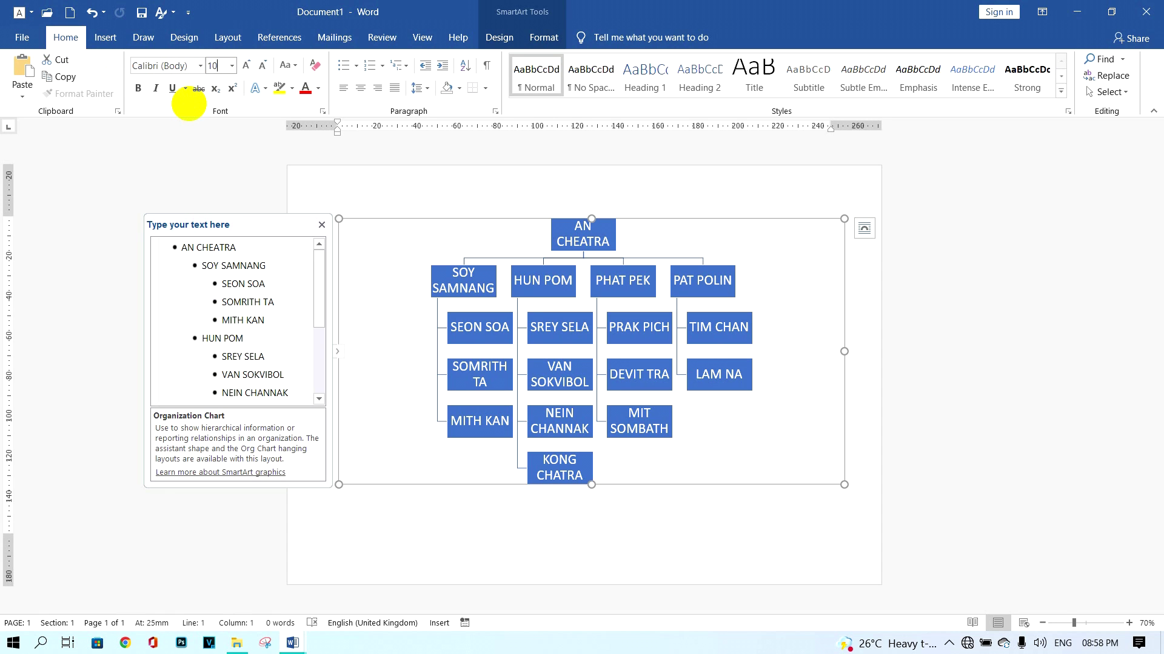
key(Return)
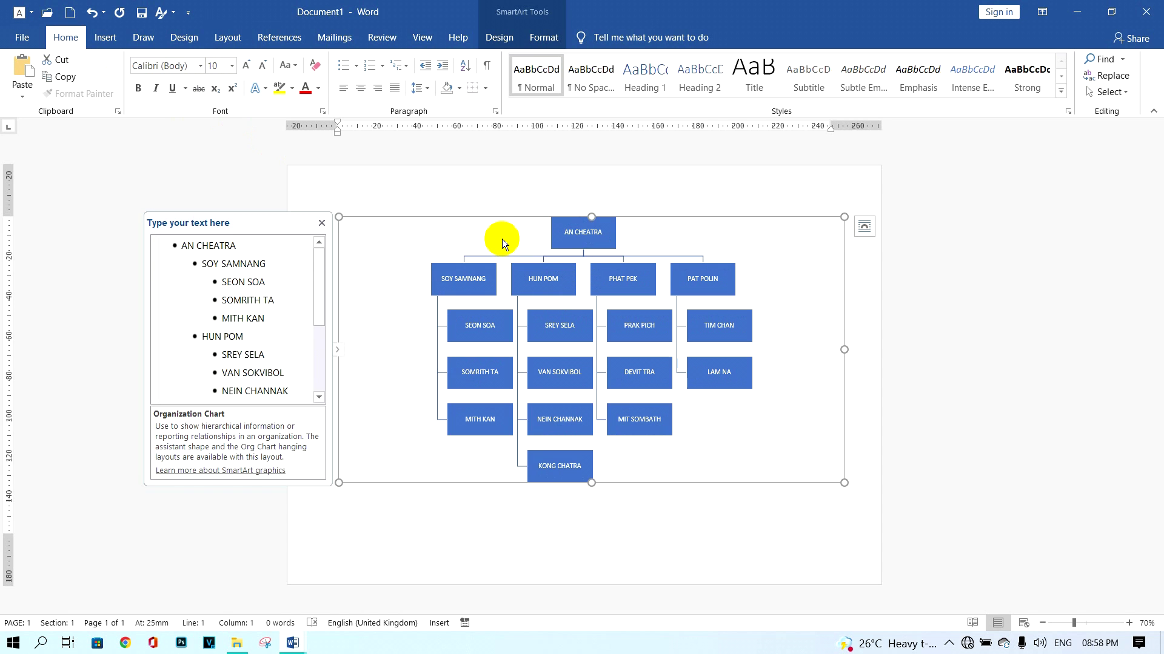
key(ctrl+z)
click(500, 38)
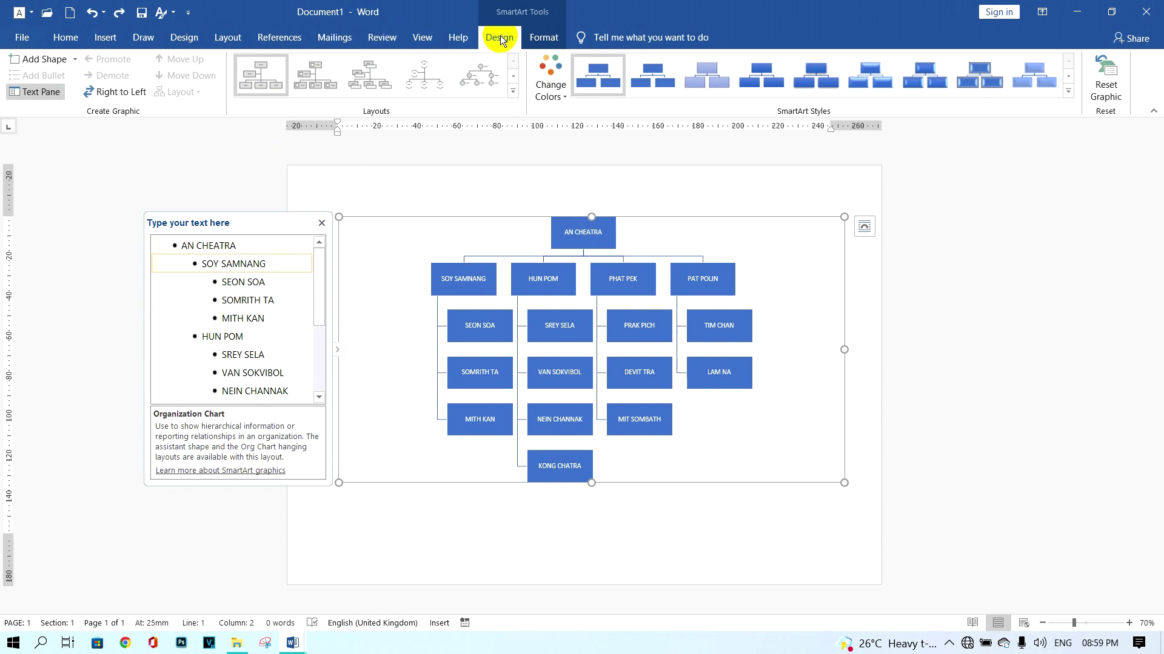
Apply the colorful green-and-yellow colour scheme and select the chart's top box.
click(554, 97)
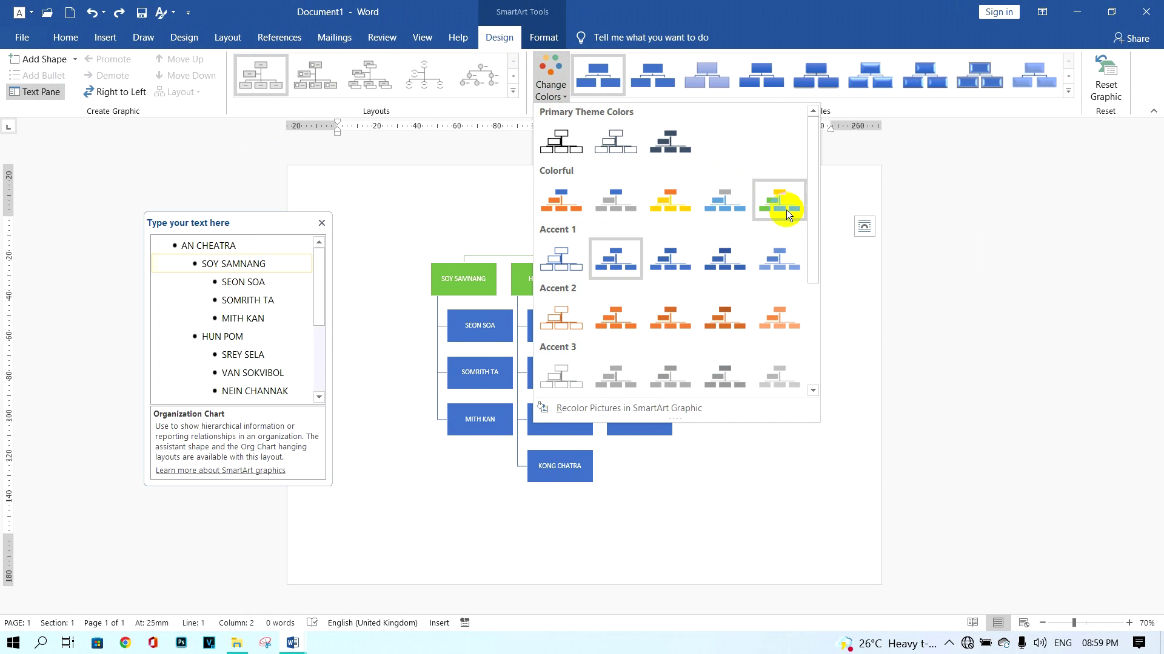
click(787, 211)
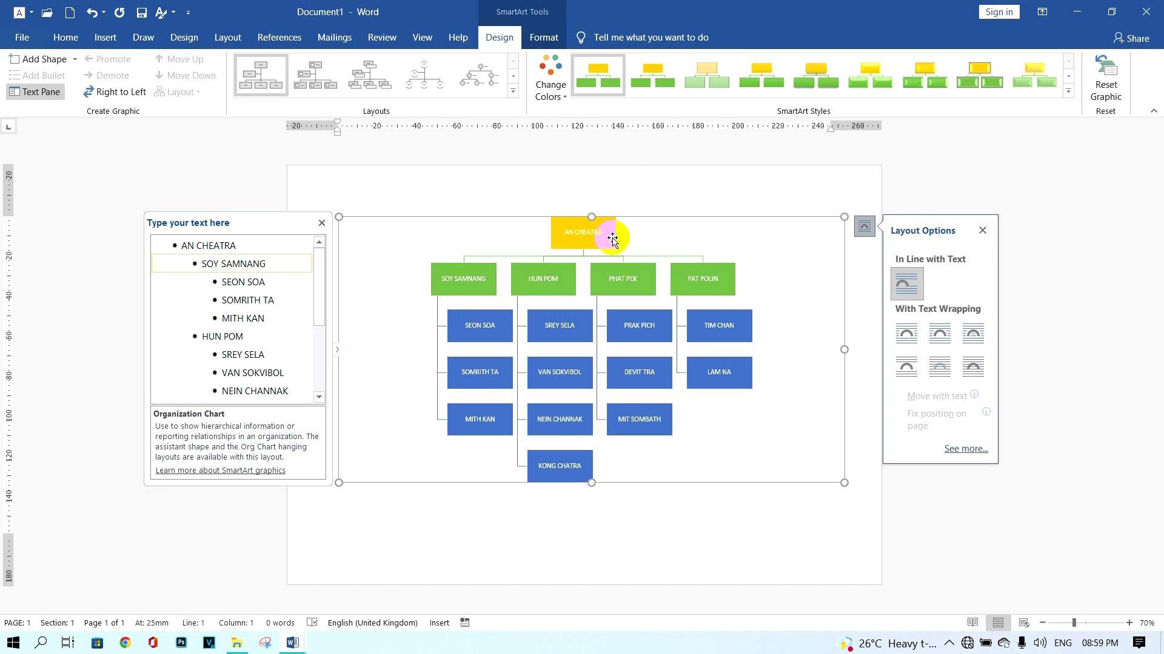
click(611, 238)
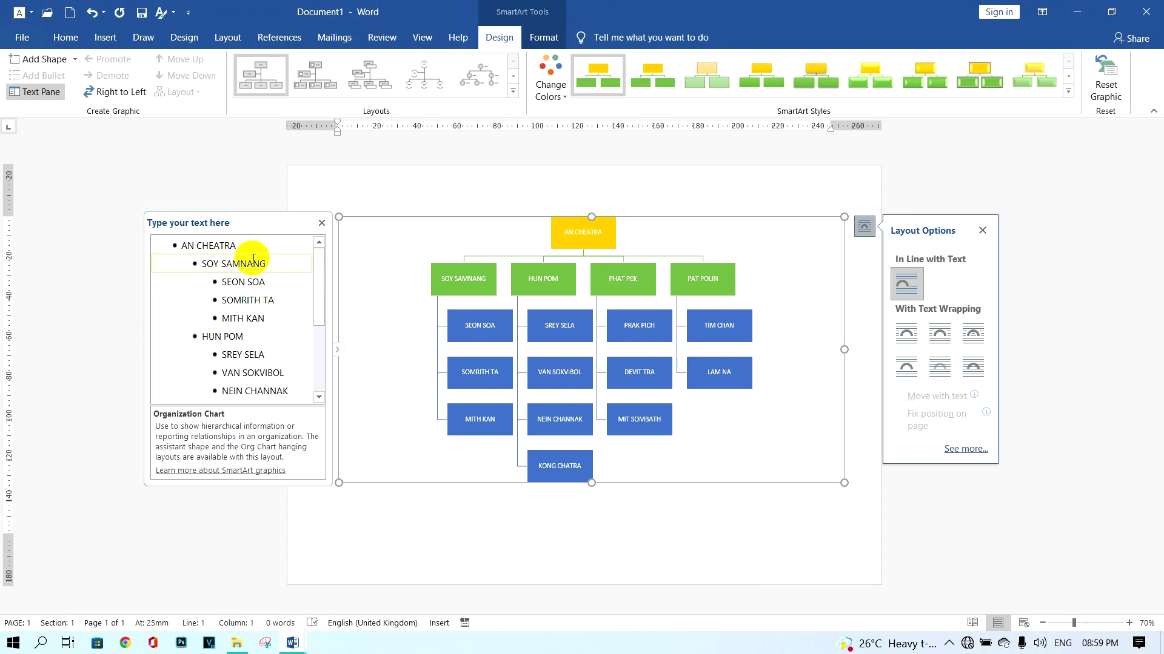
click(234, 245)
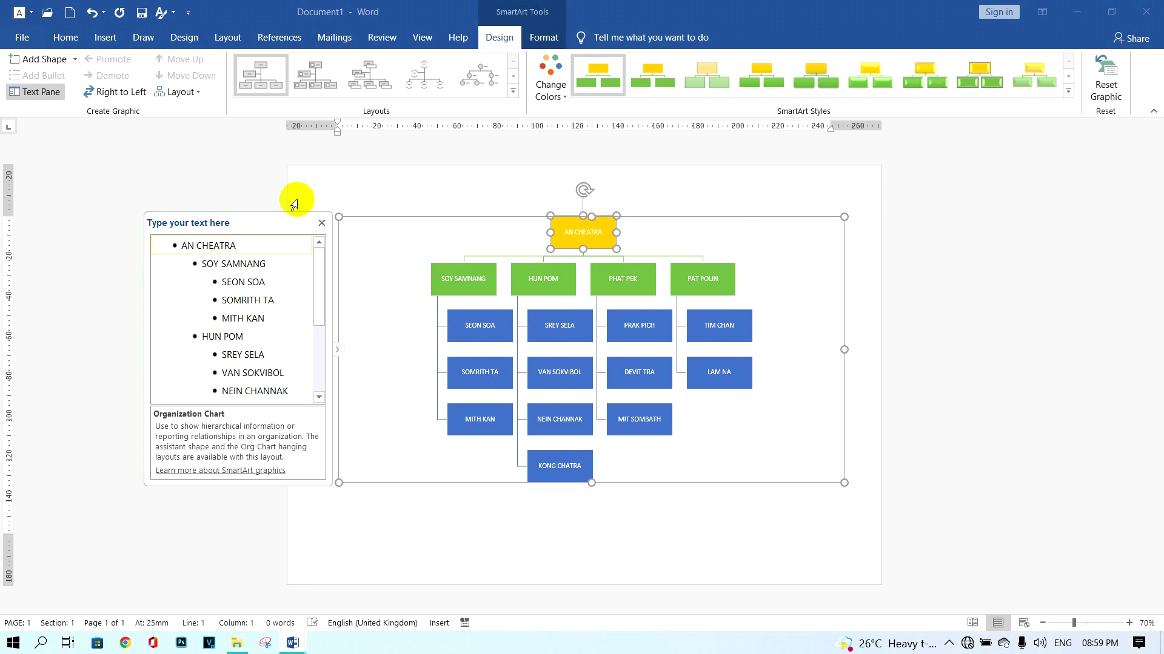
Make the top yellow box larger three times using the Format options.
click(543, 39)
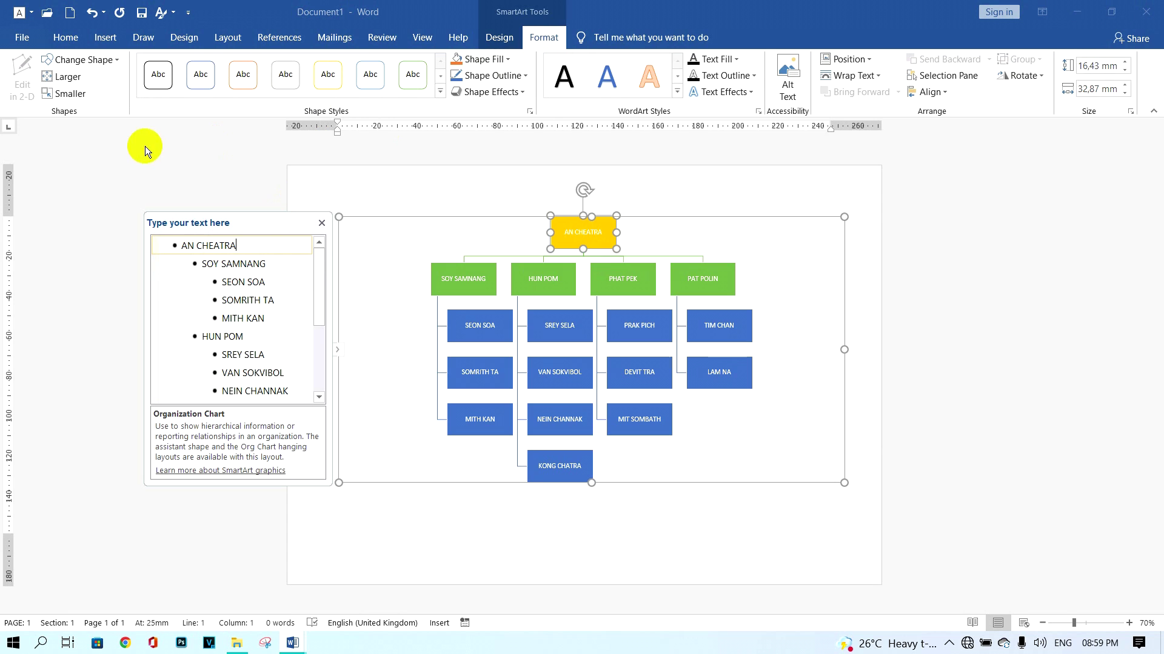
click(71, 78)
click(70, 77)
click(70, 78)
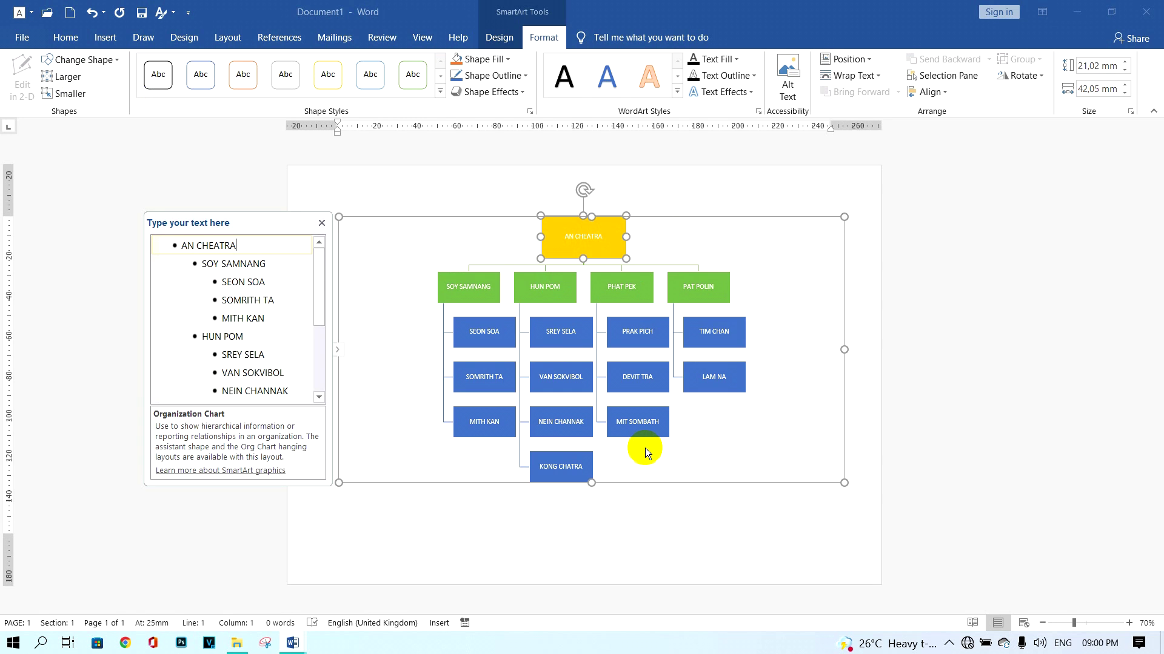
Shrink the blue staff boxes under the first two green manager boxes.
drag(291, 316, 228, 283)
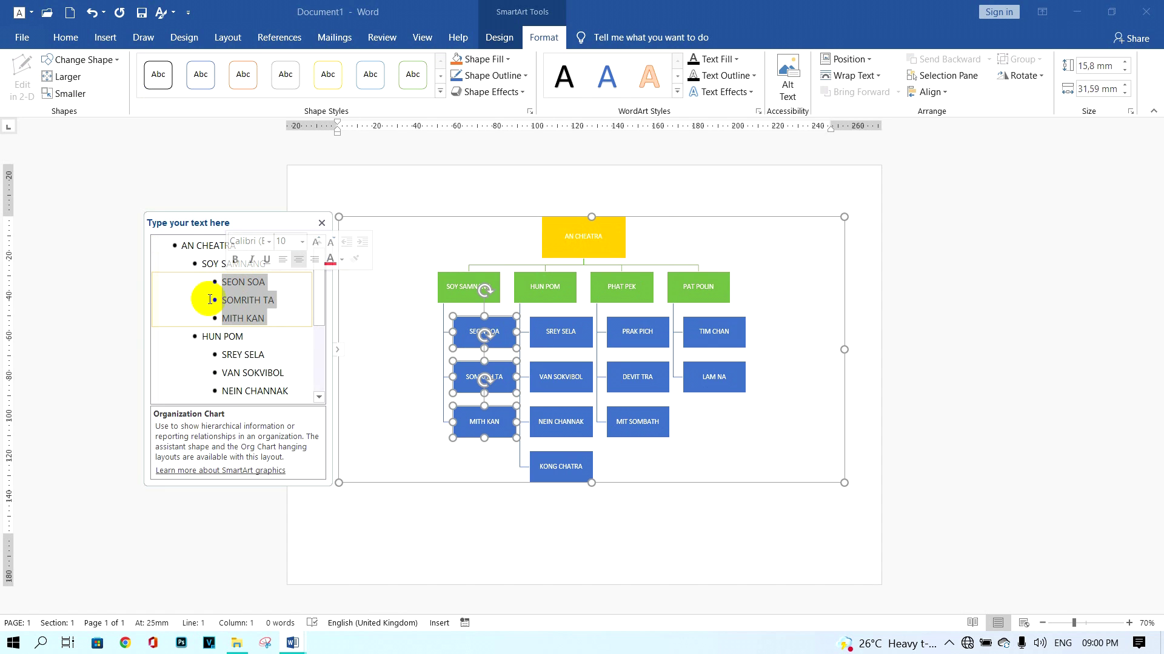
click(70, 94)
click(71, 94)
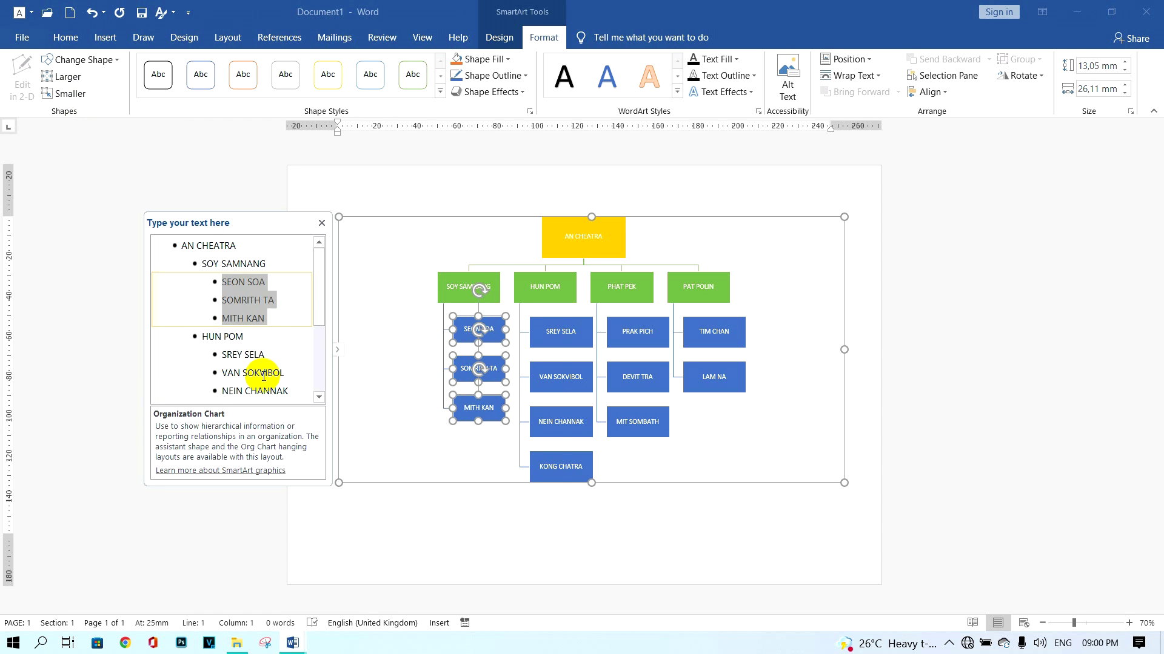
scroll(261, 375, down, 1)
drag(262, 375, 219, 322)
click(71, 94)
Shrink the blue staff boxes under the third and fourth manager boxes.
scroll(267, 364, down, 2)
drag(282, 373, 218, 336)
click(71, 94)
scroll(245, 364, down, 2)
drag(259, 397, 224, 372)
click(70, 94)
click(70, 94)
click(303, 395)
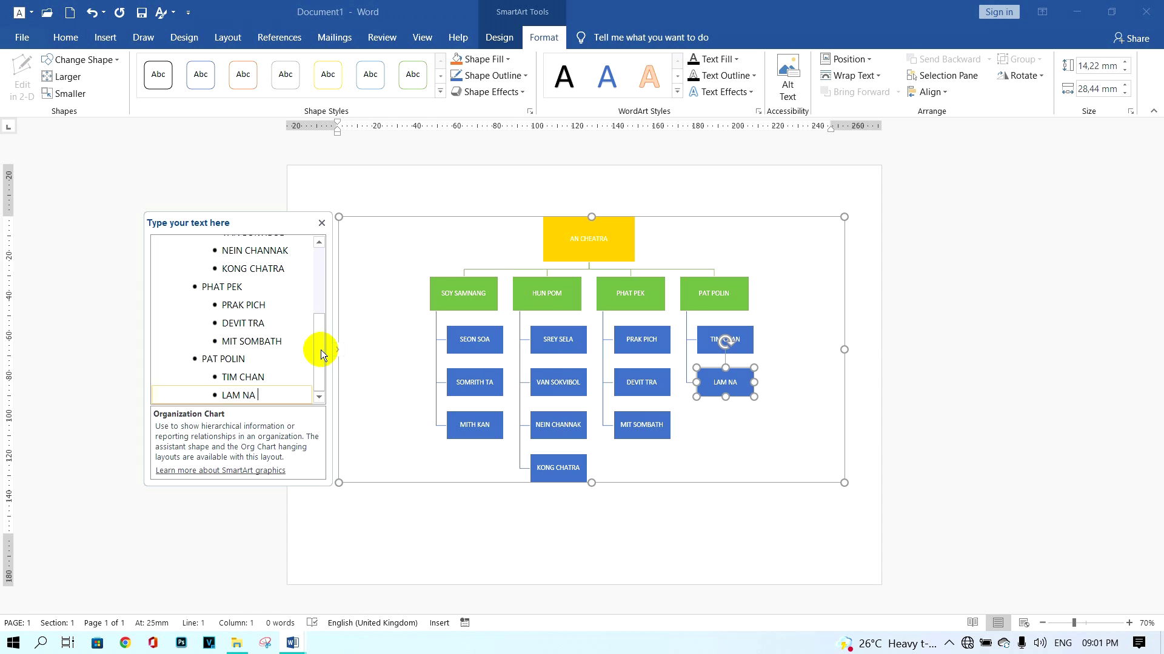
drag(321, 350, 319, 259)
click(281, 265)
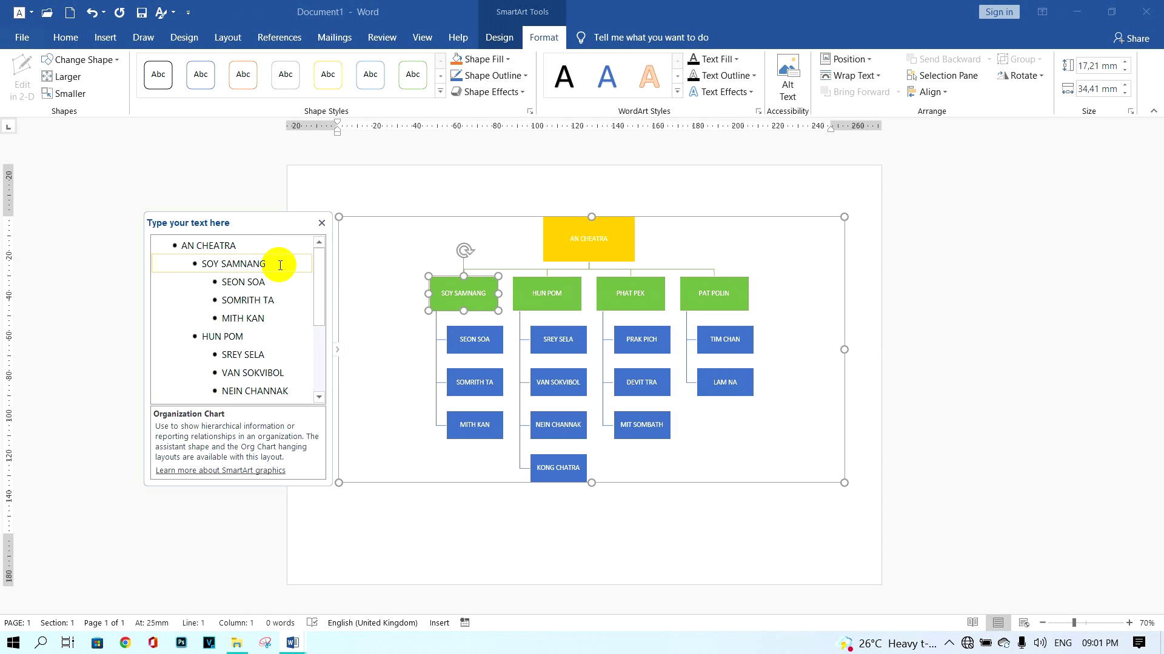
click(505, 40)
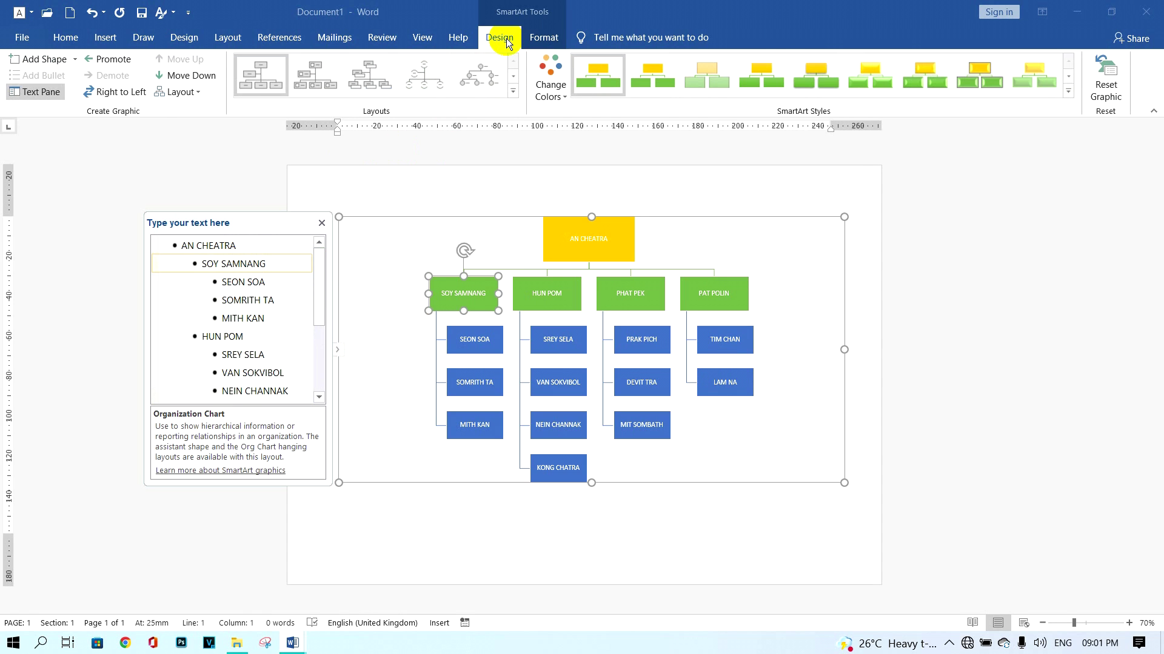
click(181, 92)
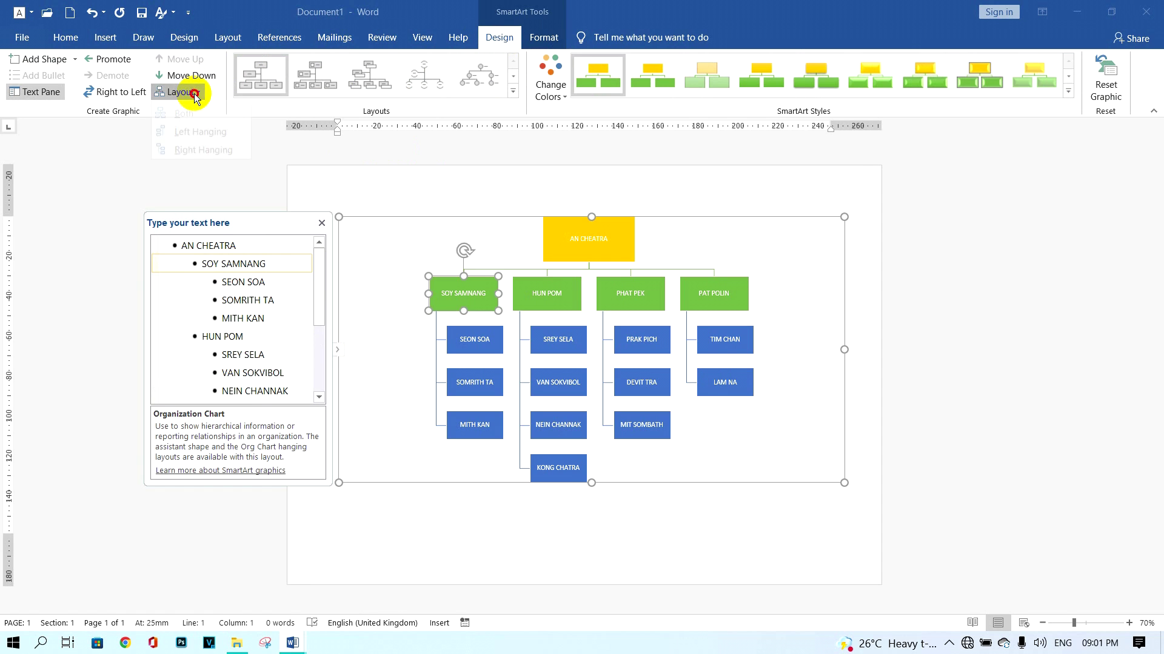
click(197, 132)
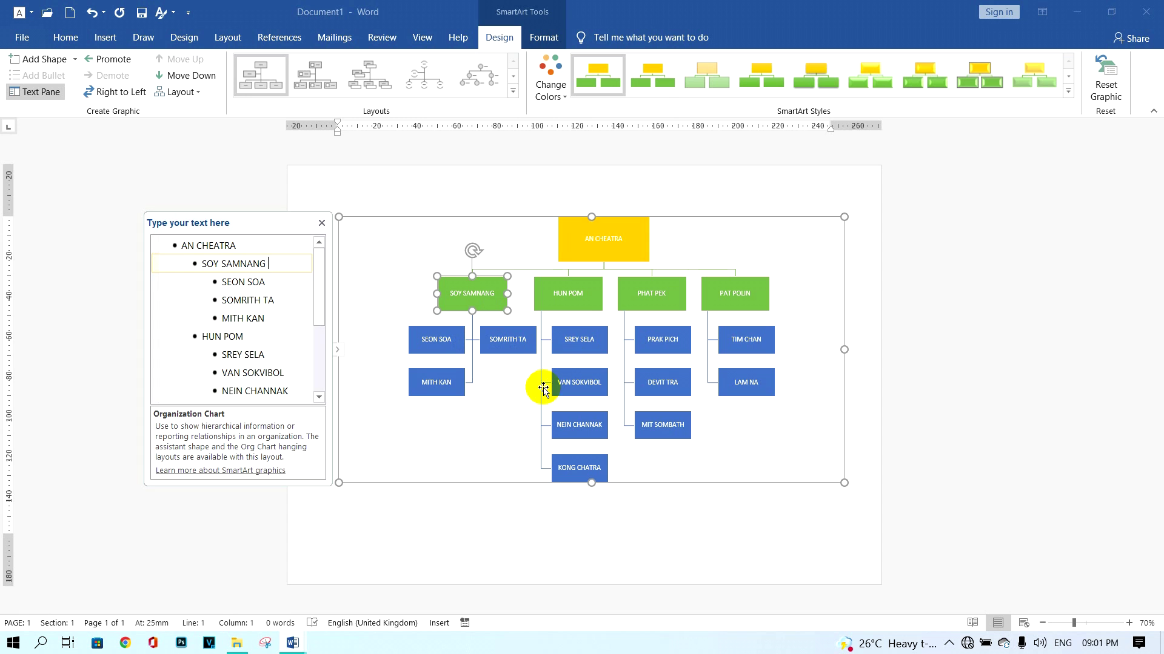
click(249, 337)
click(177, 92)
click(169, 127)
scroll(288, 304, down, 3)
click(260, 287)
click(182, 92)
click(169, 127)
click(270, 359)
click(186, 95)
click(187, 125)
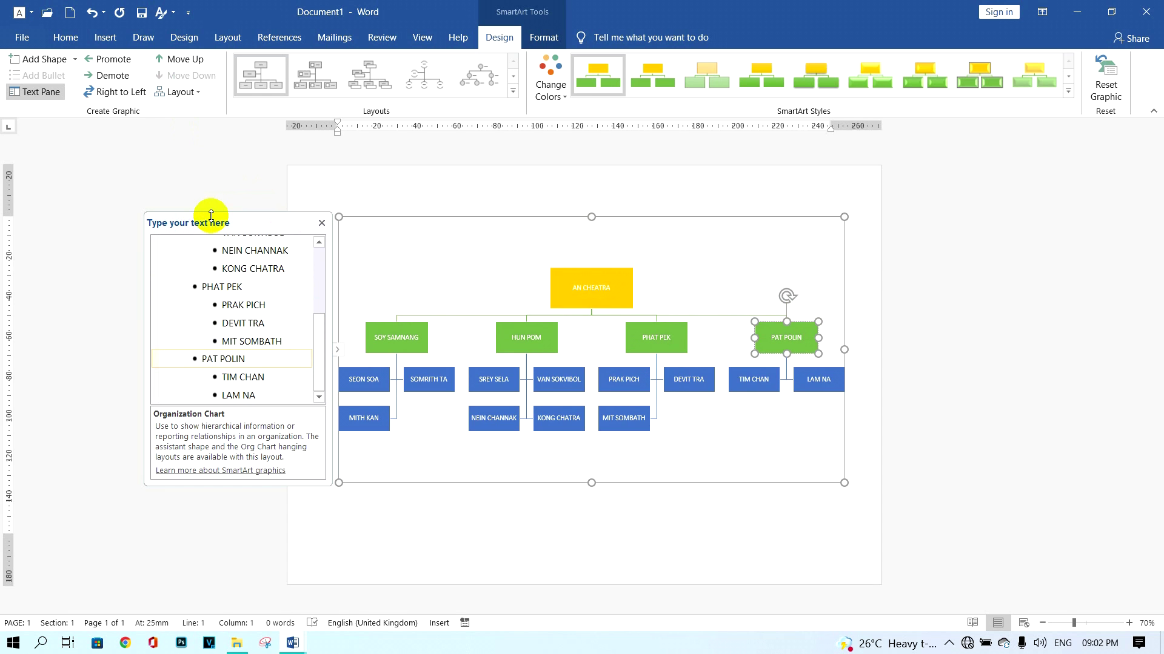
click(321, 224)
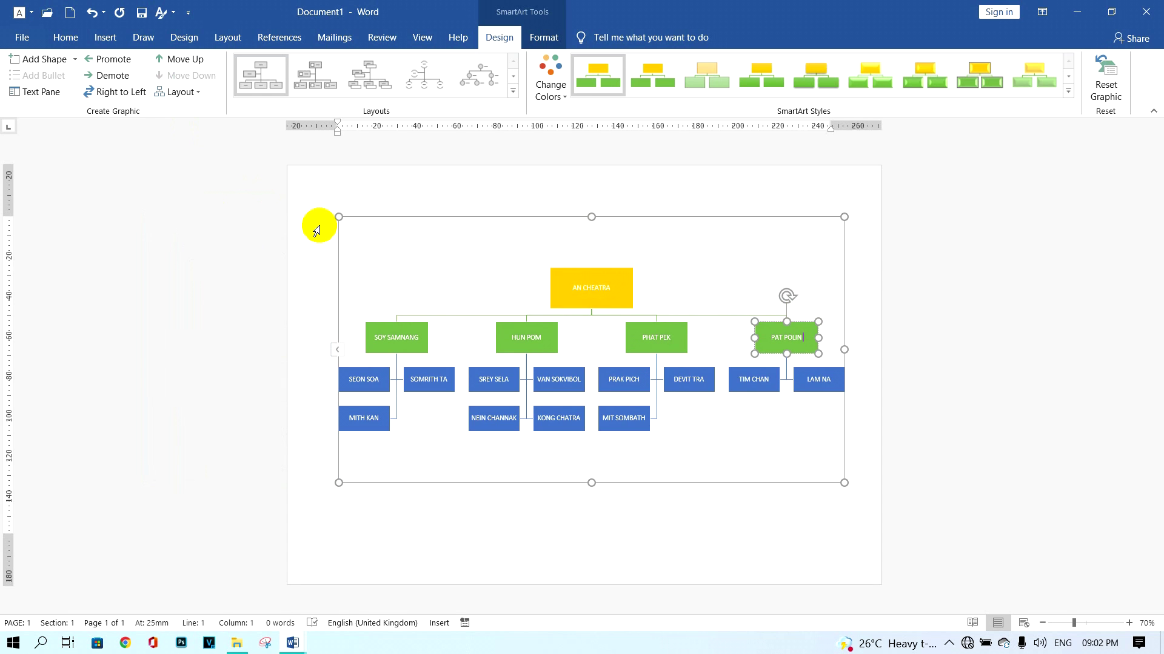
Reselect the org chart and reopen its text pane, scrolled to the top of the name list.
click(860, 475)
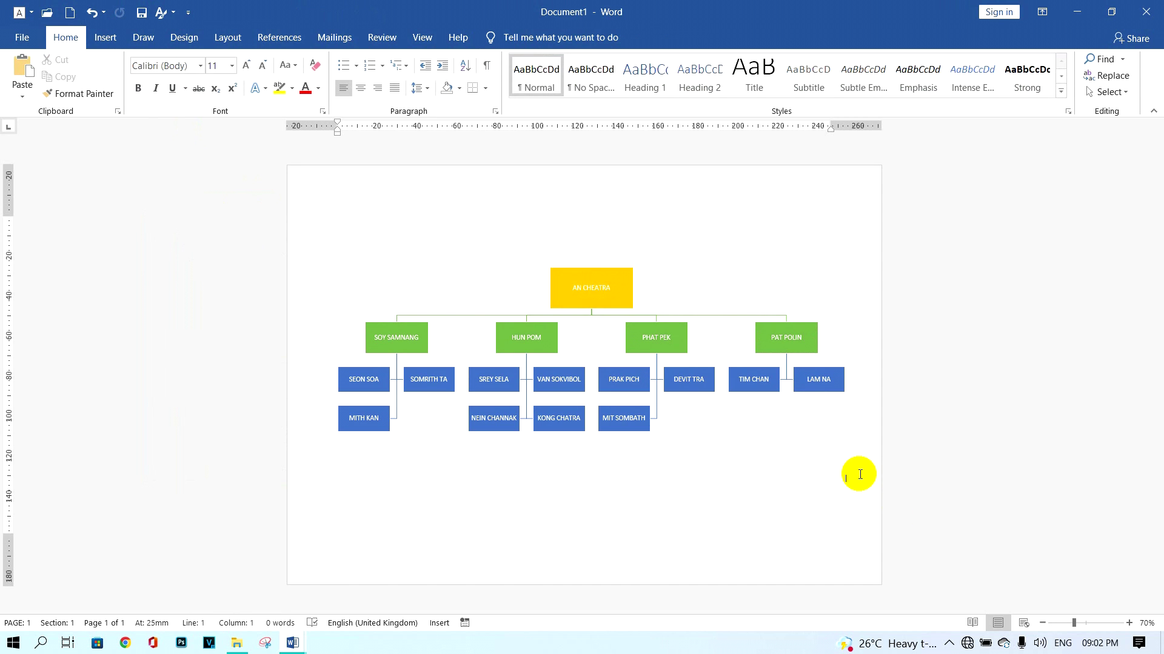
click(754, 444)
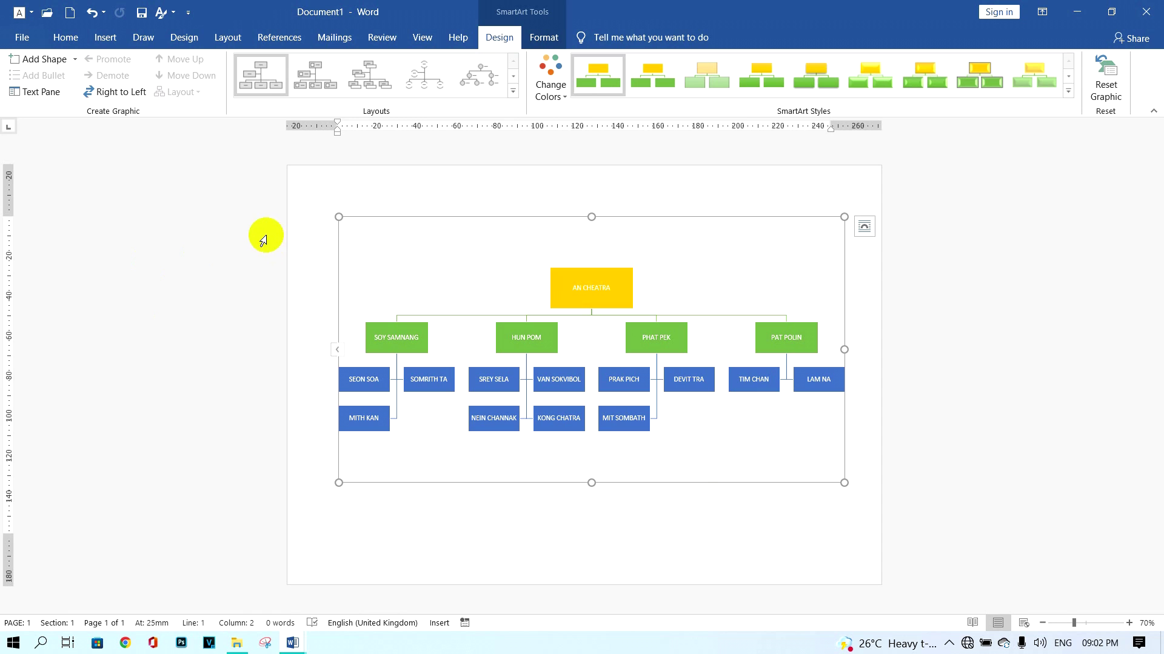
click(39, 92)
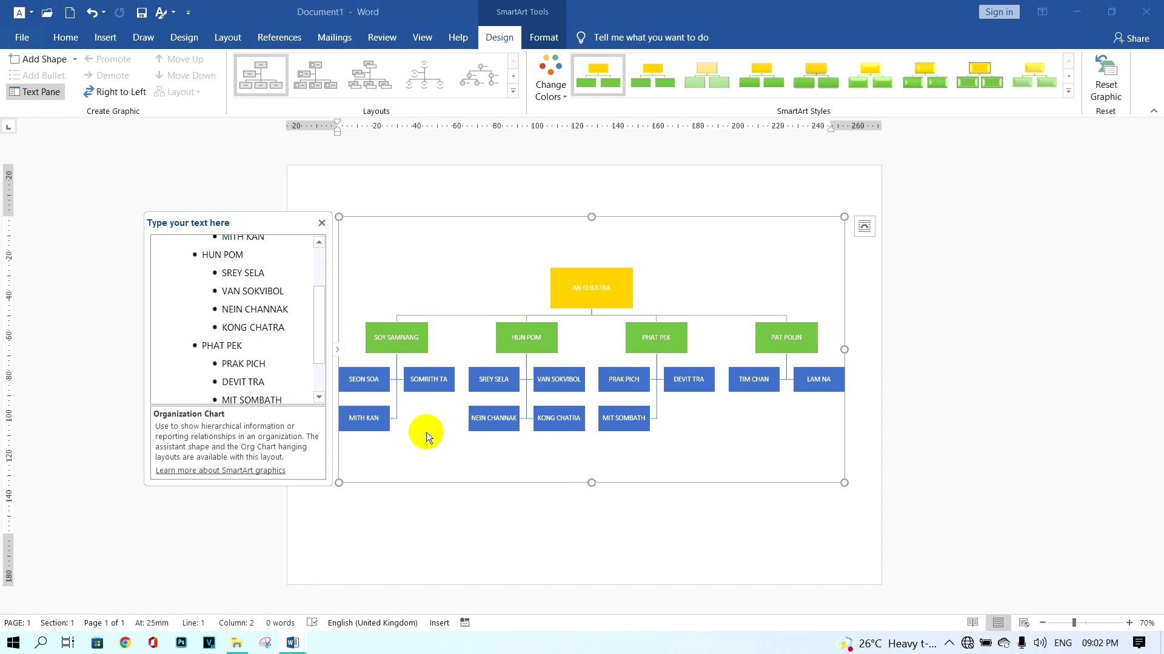
scroll(317, 294, up, 2)
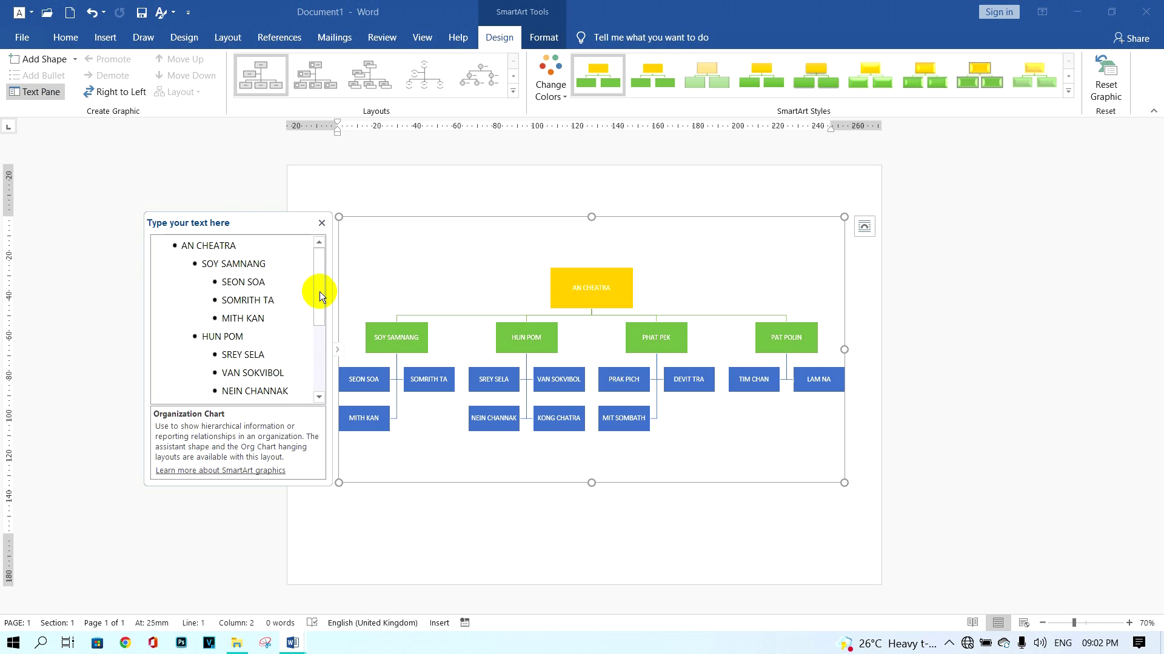
click(275, 320)
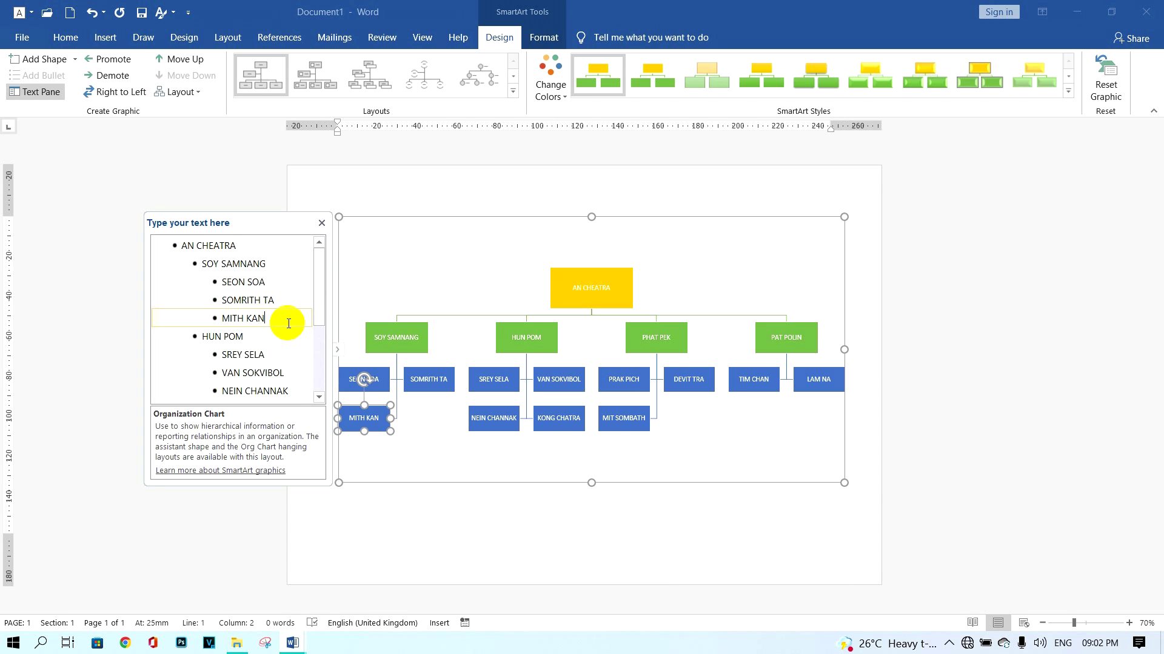
key(Return)
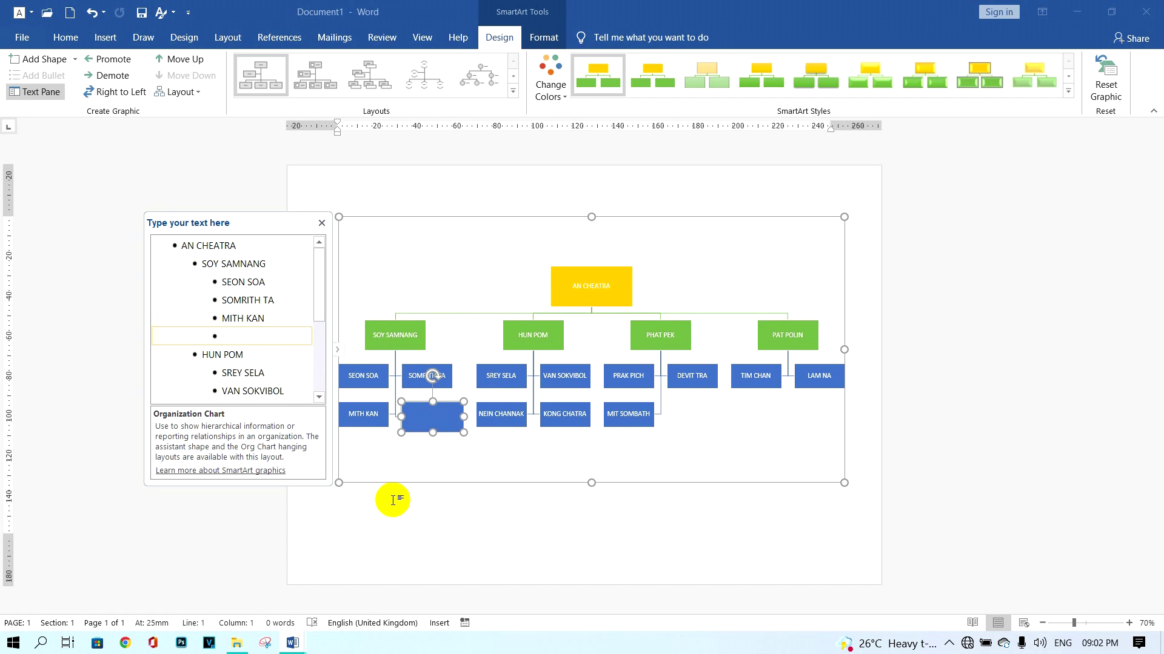
text(j)
click(543, 37)
click(65, 94)
key(Caps_Lock)
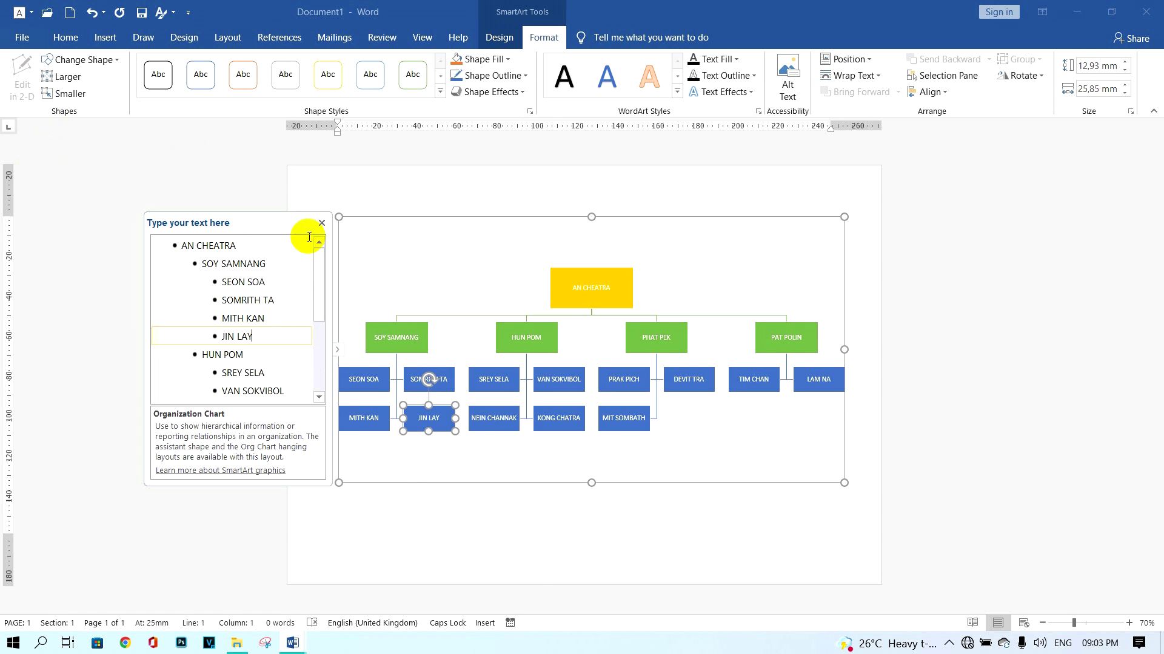
click(321, 223)
click(847, 507)
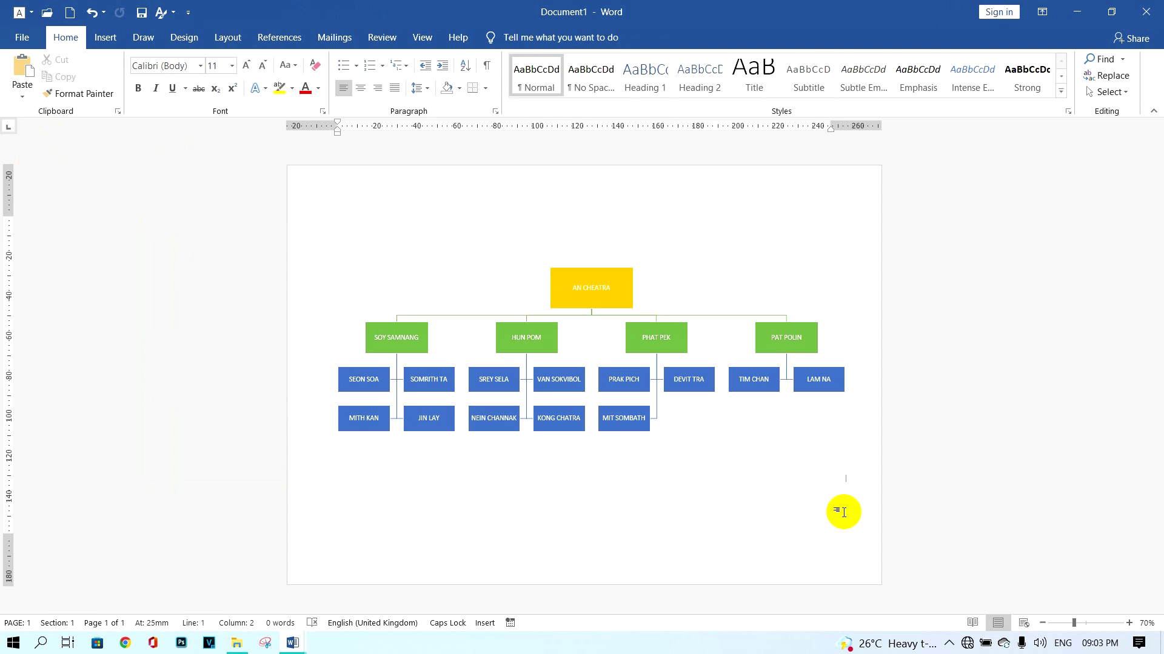